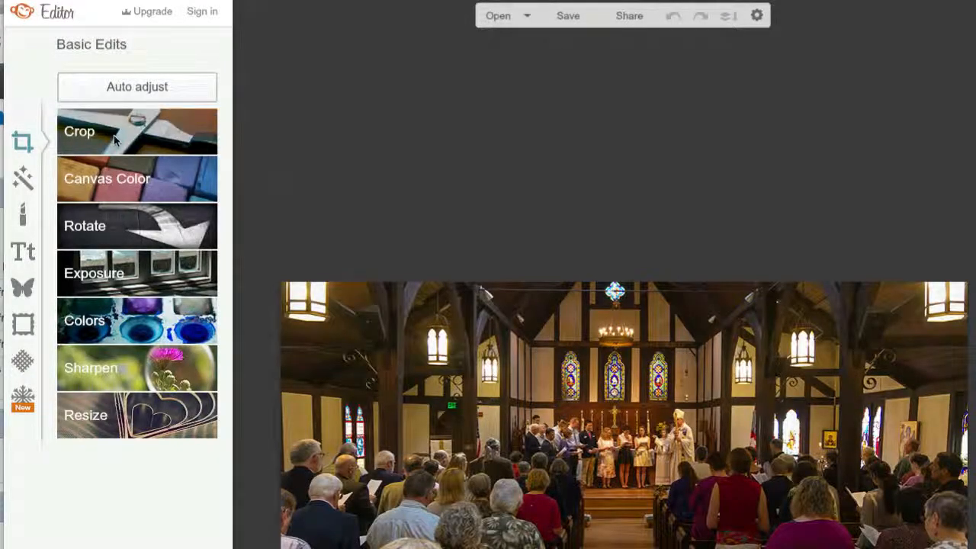
pyautogui.click(114, 137)
pyautogui.moveTo(104, 212); pyautogui.dragTo(17, 211)
pyautogui.write('1000')
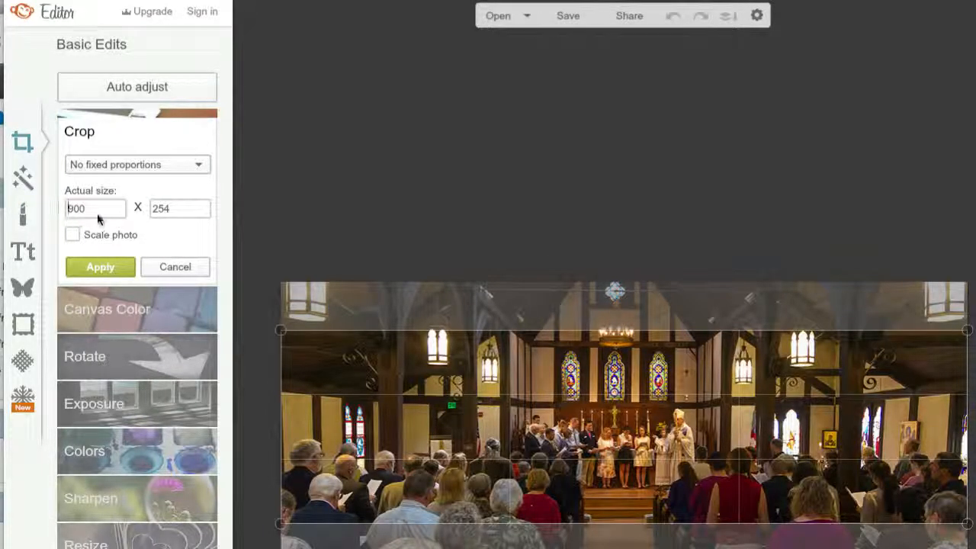
pyautogui.moveTo(97, 212); pyautogui.dragTo(56, 210)
pyautogui.click(176, 269)
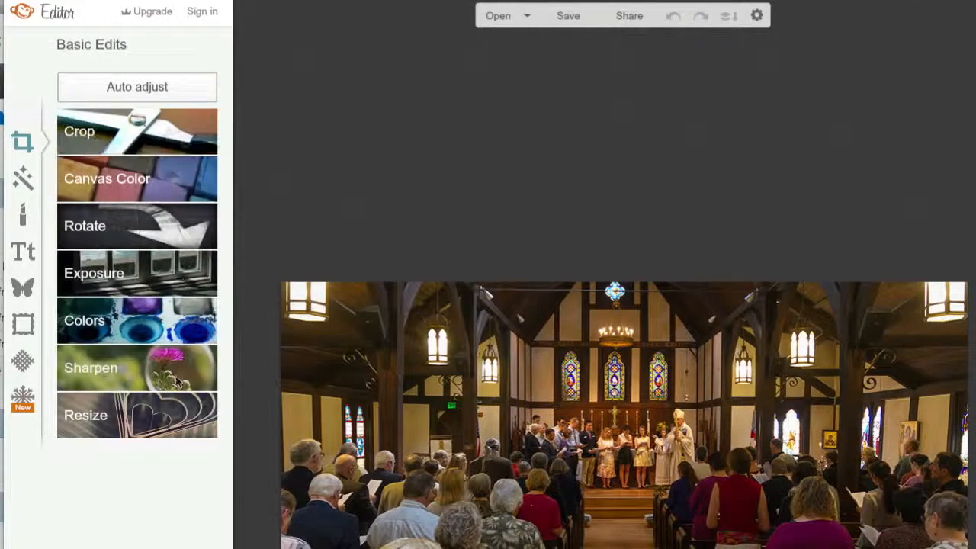
# - Resize the church interior photo to 1070 pixels wide, keeping its proportions
pyautogui.click(145, 418)
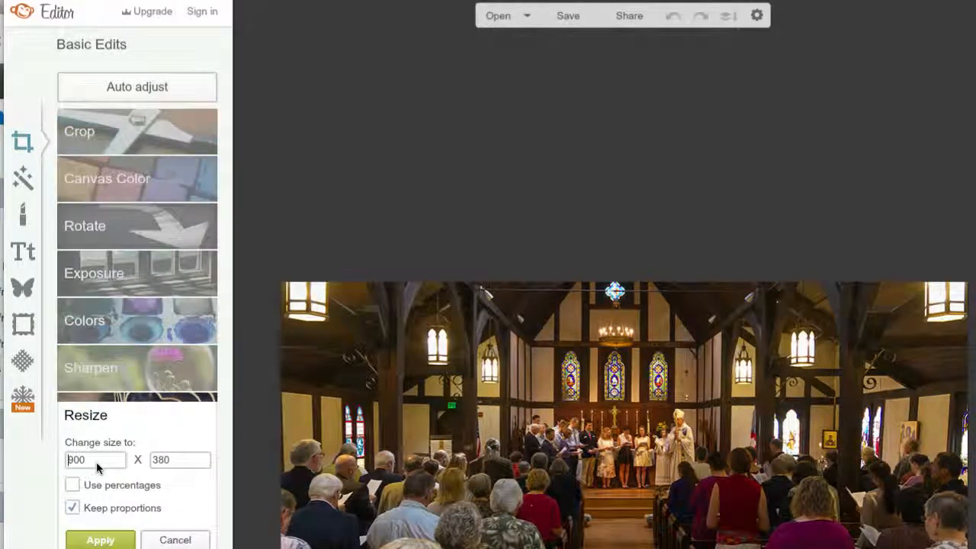
pyautogui.write('1070')
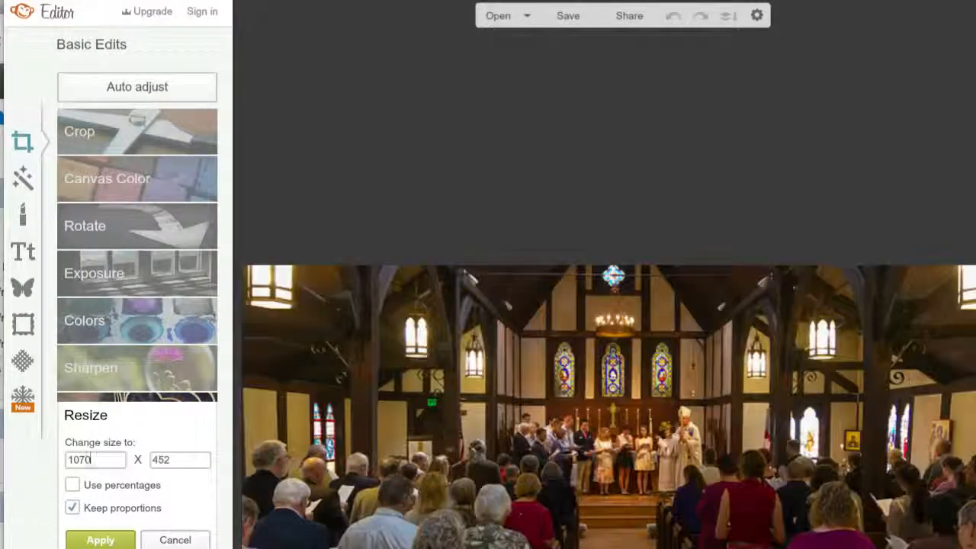
pyautogui.press('Return')
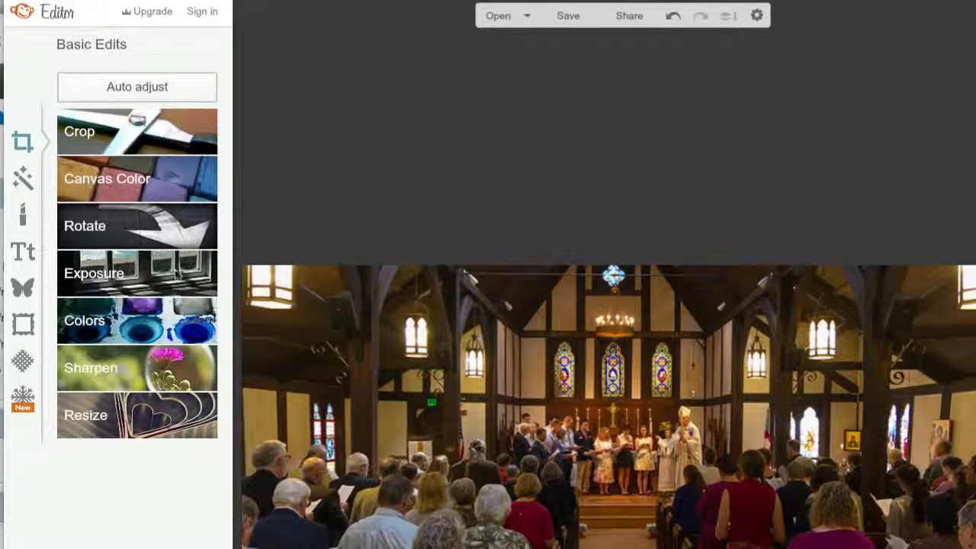
pyautogui.click(136, 132)
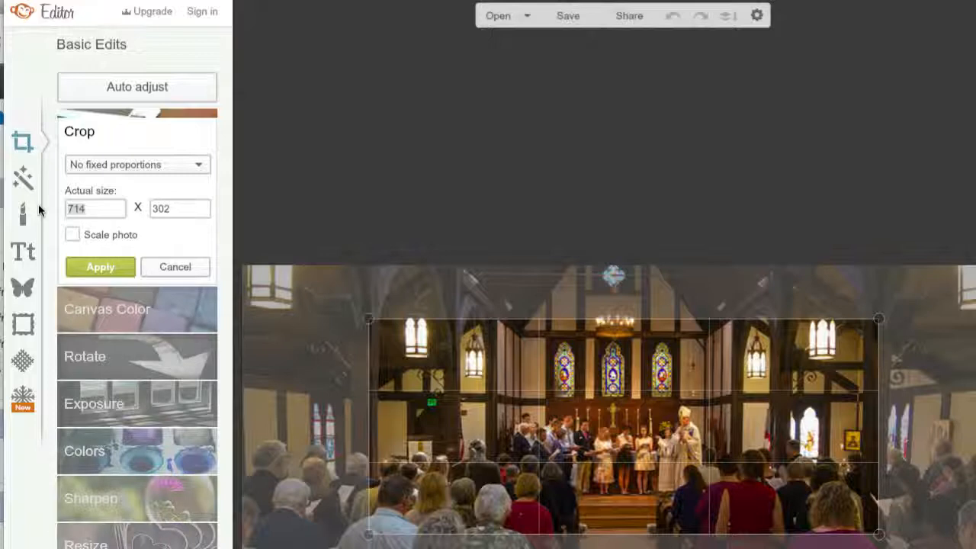
pyautogui.write('1200')
pyautogui.press('Tab')
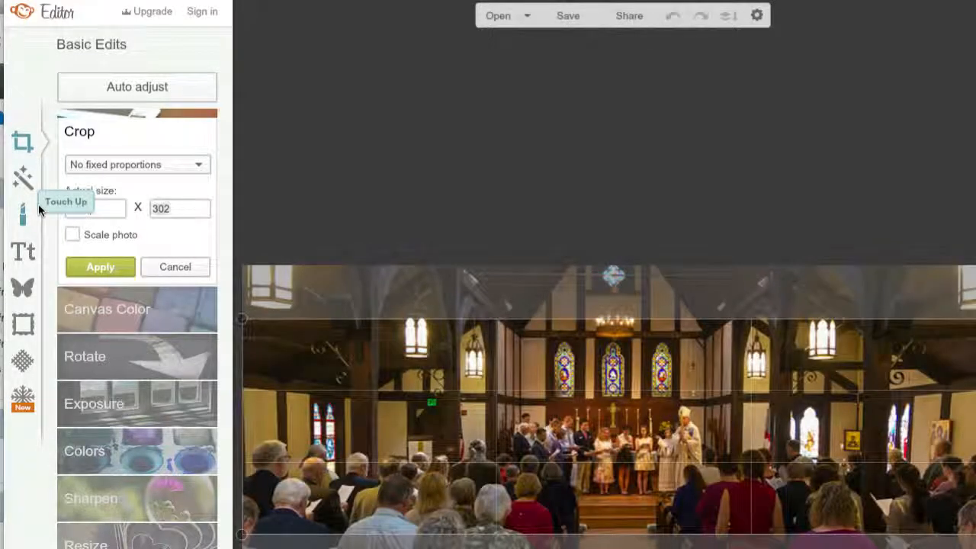
pyautogui.write('400')
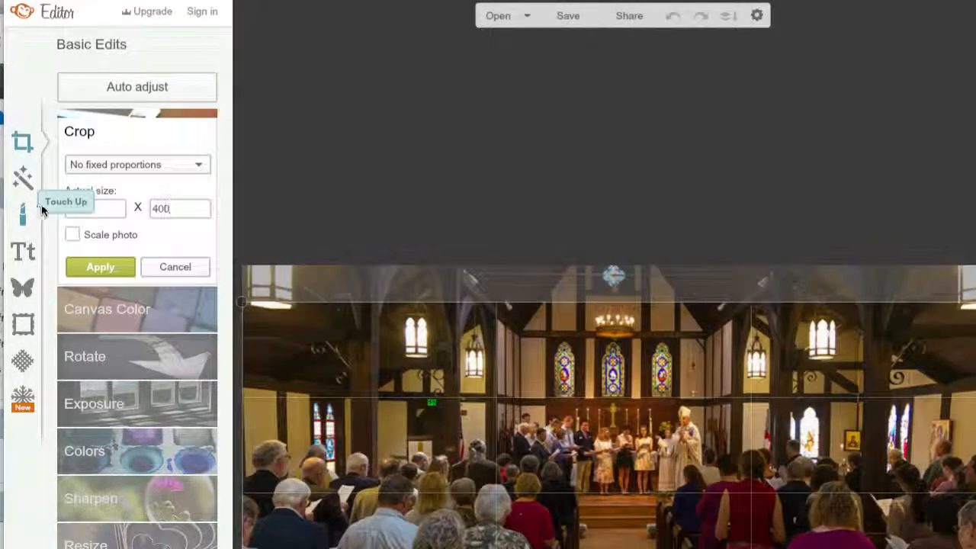
pyautogui.moveTo(483, 391); pyautogui.dragTo(481, 369)
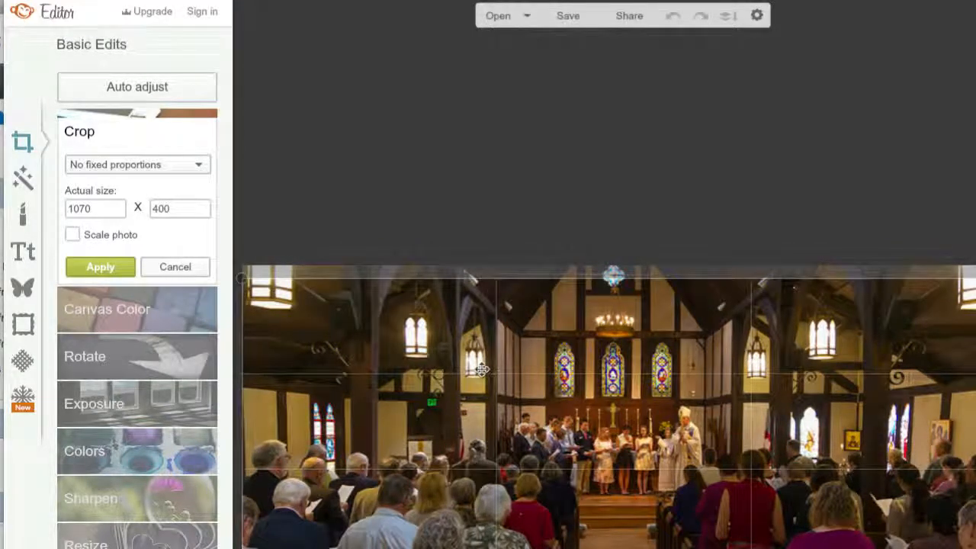
pyautogui.click(191, 270)
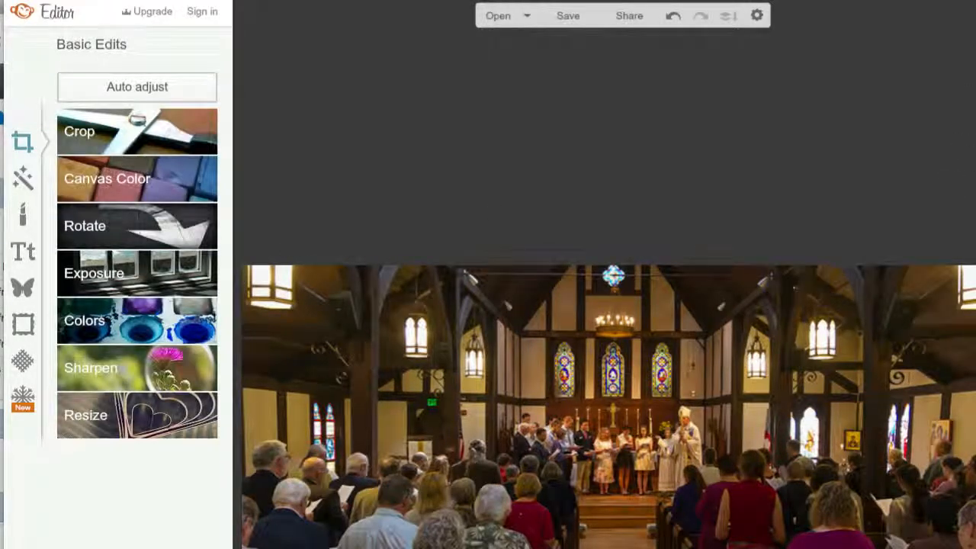
# - Close the interior photo without saving its changes and open the Procession cathedral photo from the SLIDES folder
pyautogui.click(972, 5)
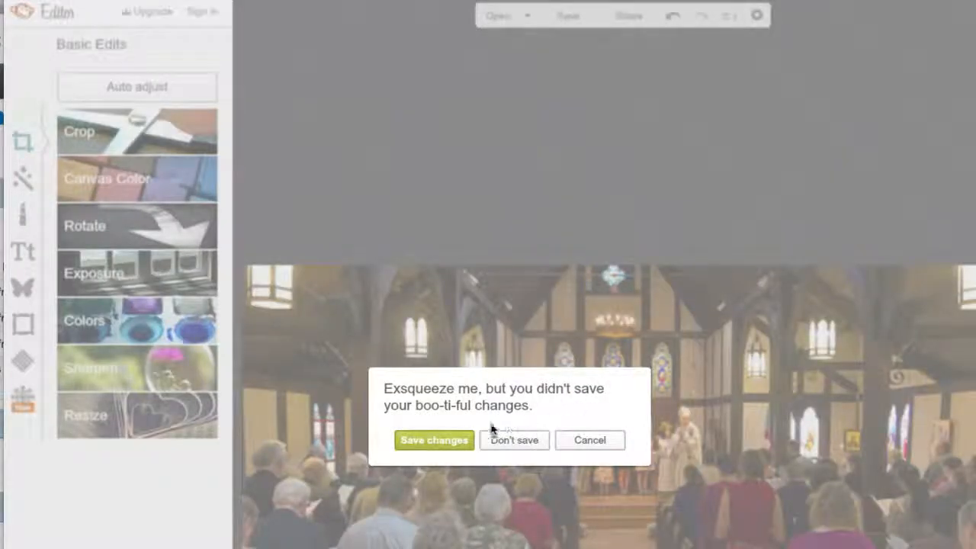
pyautogui.click(527, 447)
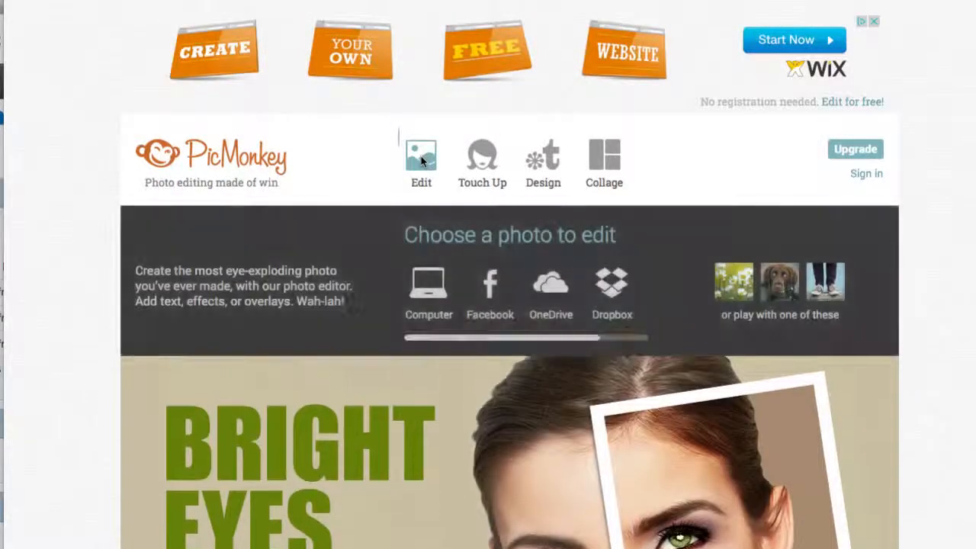
pyautogui.click(423, 160)
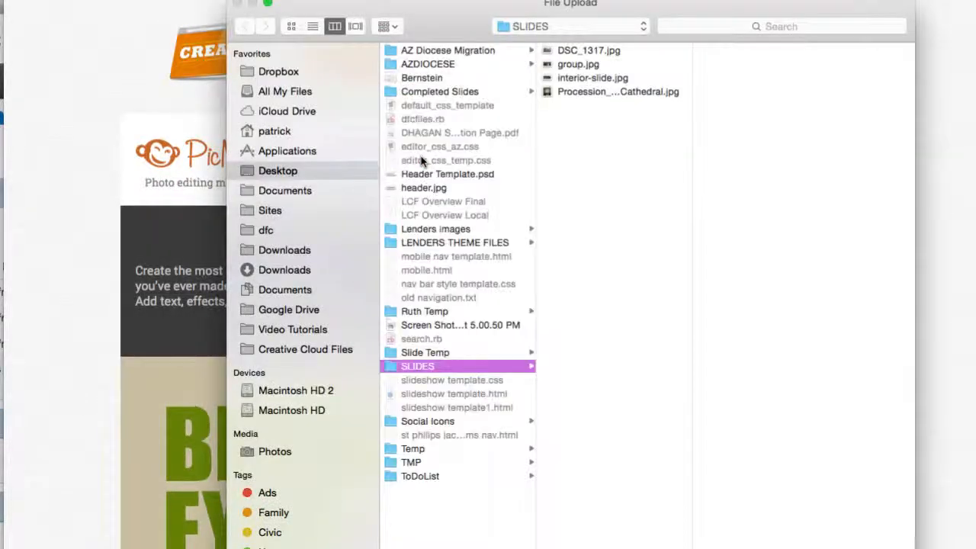
pyautogui.click(579, 78)
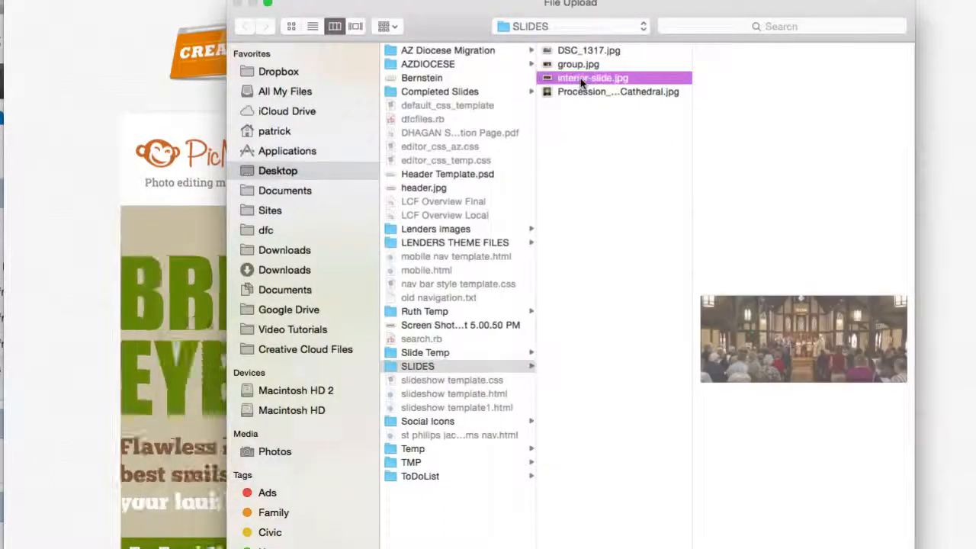
pyautogui.press('Down')
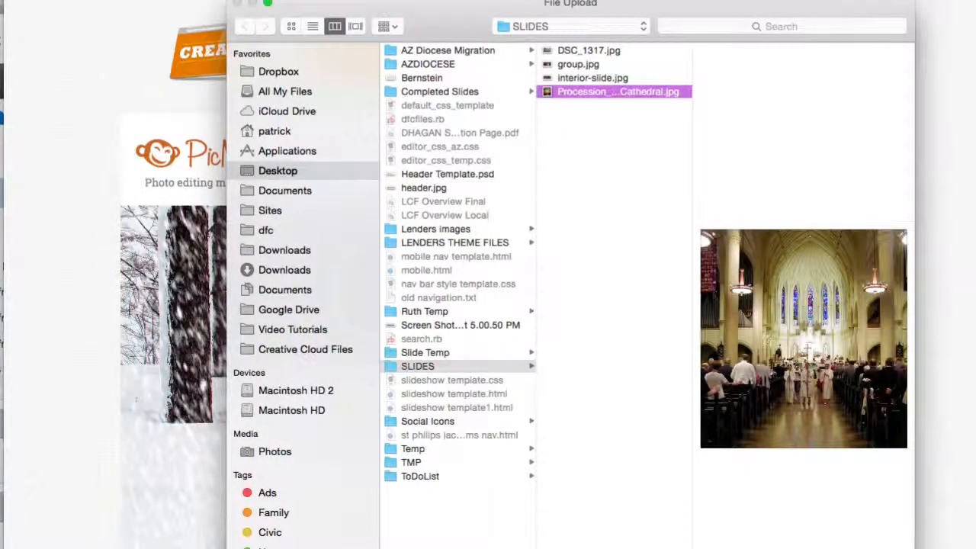
pyautogui.press('Return')
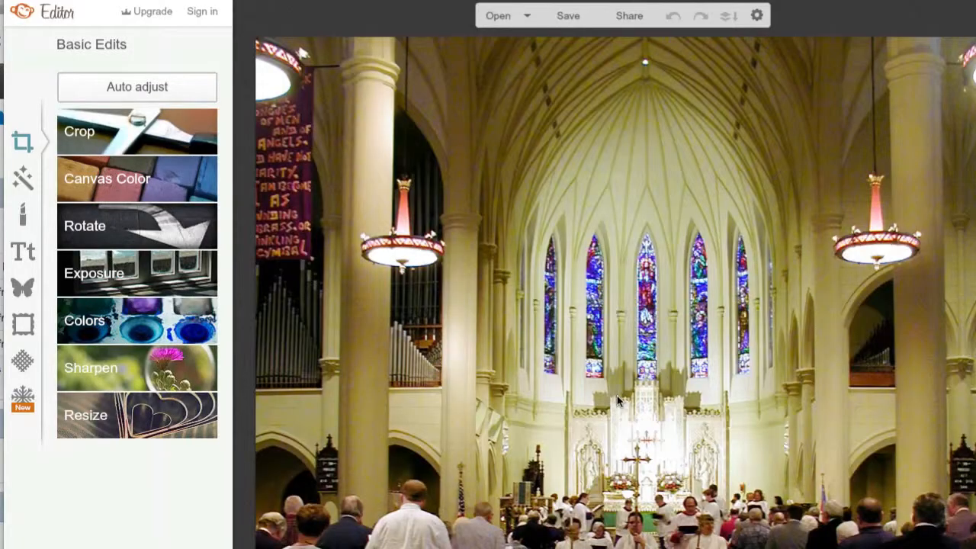
# - Crop the cathedral photo to 1070 × 400 pixels, with the crop area placed over the altar and the procession in the aisle
pyautogui.click(137, 133)
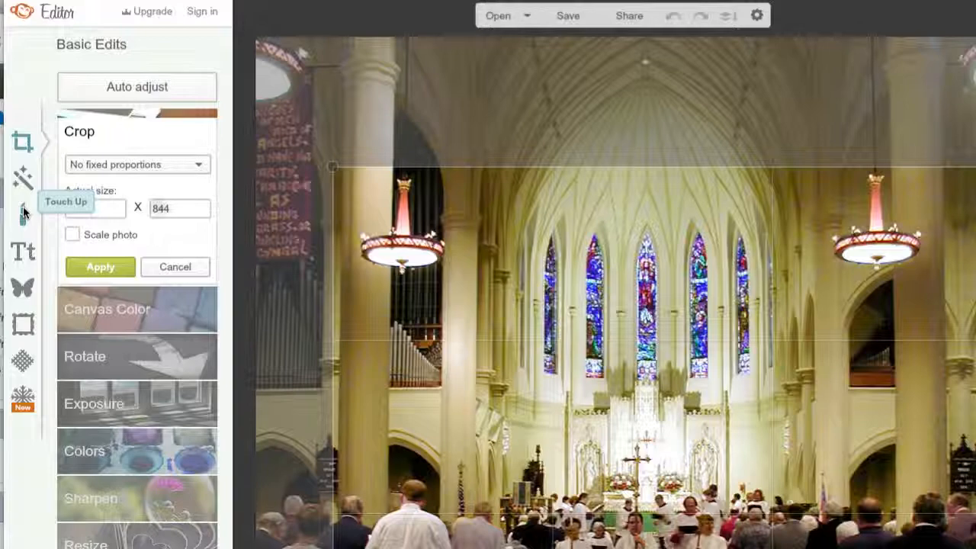
pyautogui.click(171, 214)
pyautogui.write('400')
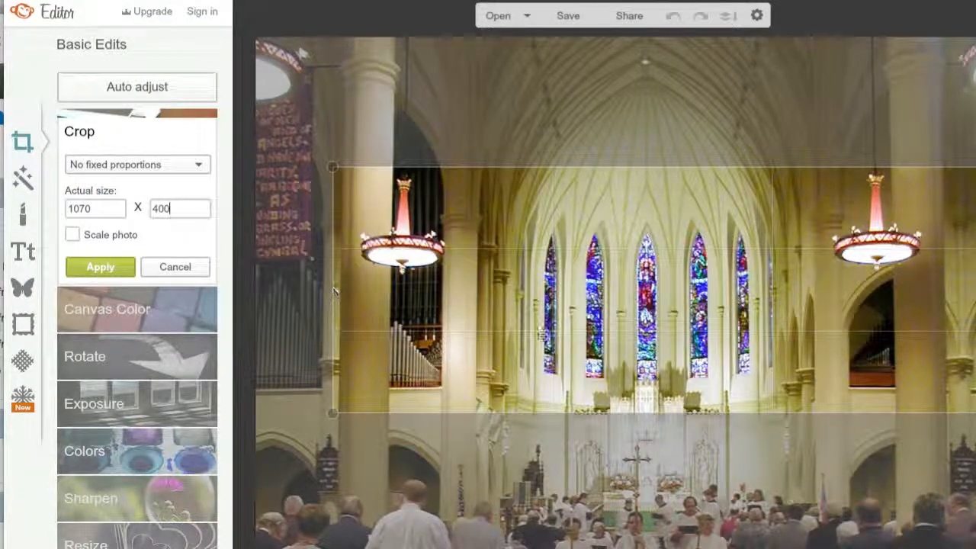
pyautogui.moveTo(558, 323); pyautogui.dragTo(567, 518)
pyautogui.moveTo(566, 467)
pyautogui.mouseDown()
pyautogui.moveTo(566, 477)
pyautogui.moveTo(572, 469)
pyautogui.mouseUp()
pyautogui.moveTo(568, 290); pyautogui.dragTo(580, 288)
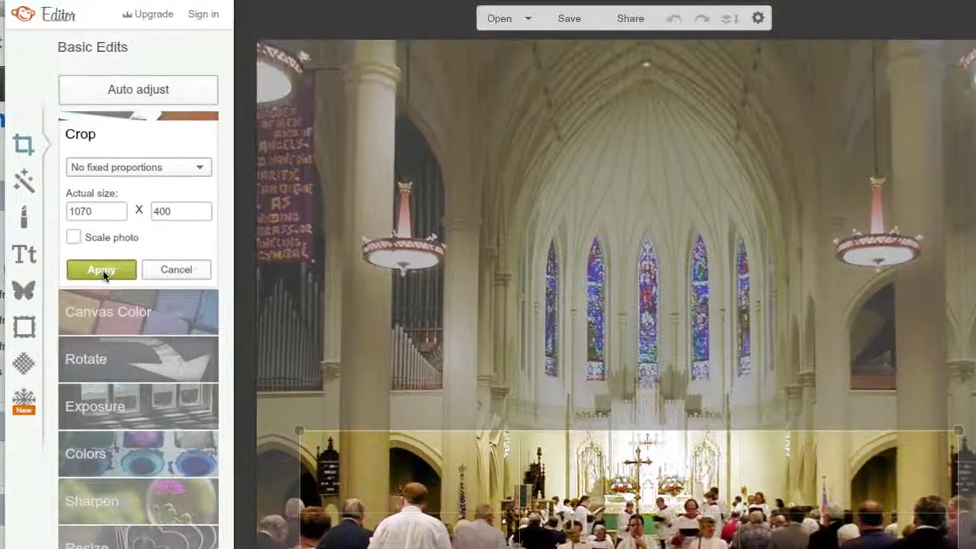
pyautogui.click(94, 37)
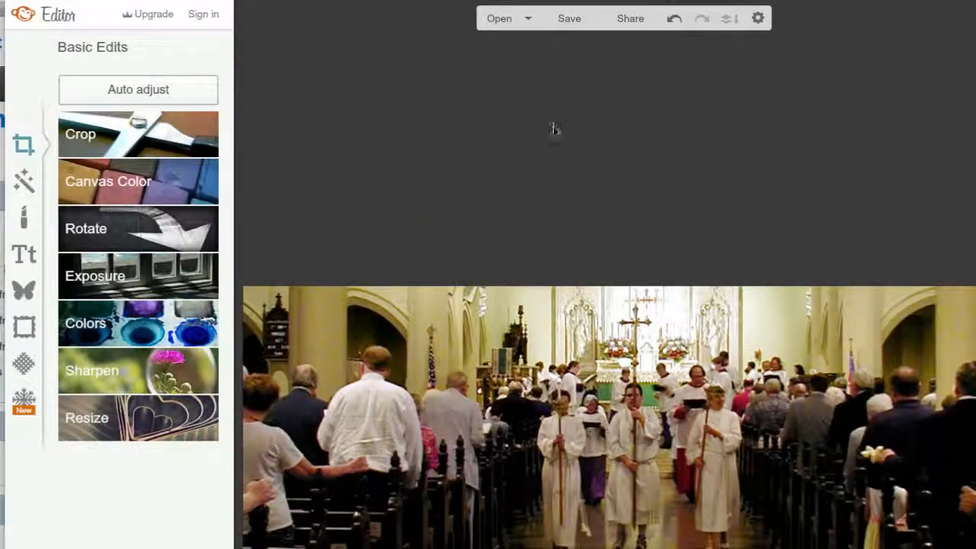
# - Save the cropped photo to the computer as Procession_at_St._Marys_Episcopal_Cathedral.jpg in the Completed Slides folder
pyautogui.click(569, 19)
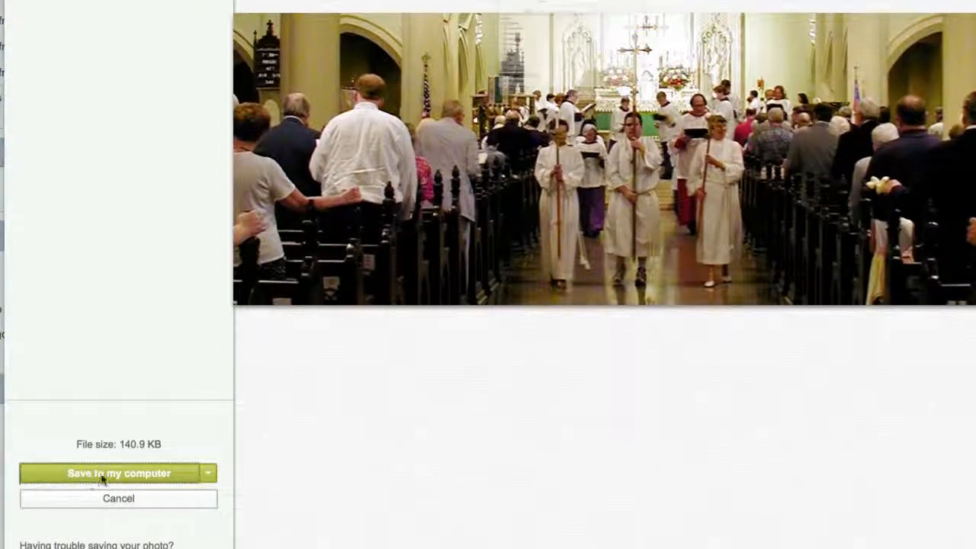
pyautogui.click(101, 473)
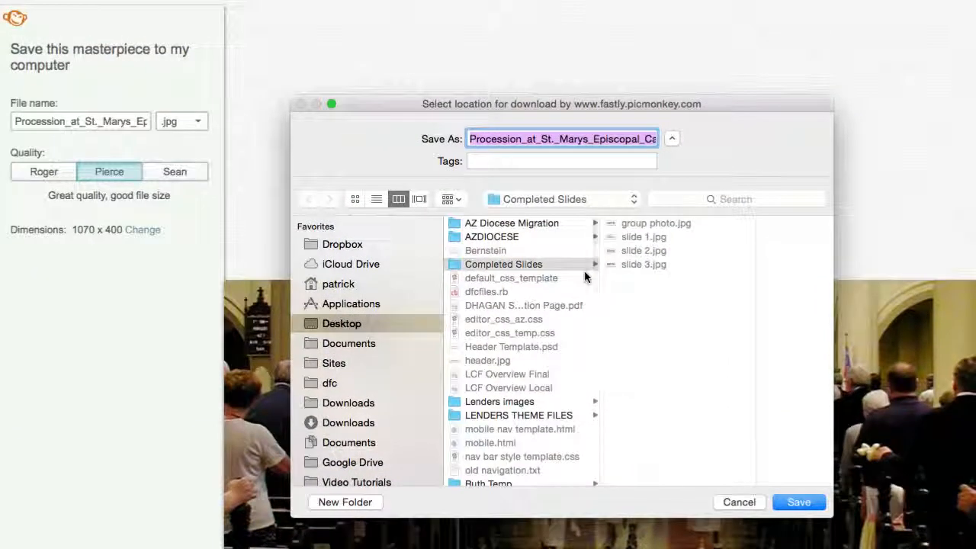
pyautogui.press('Right')
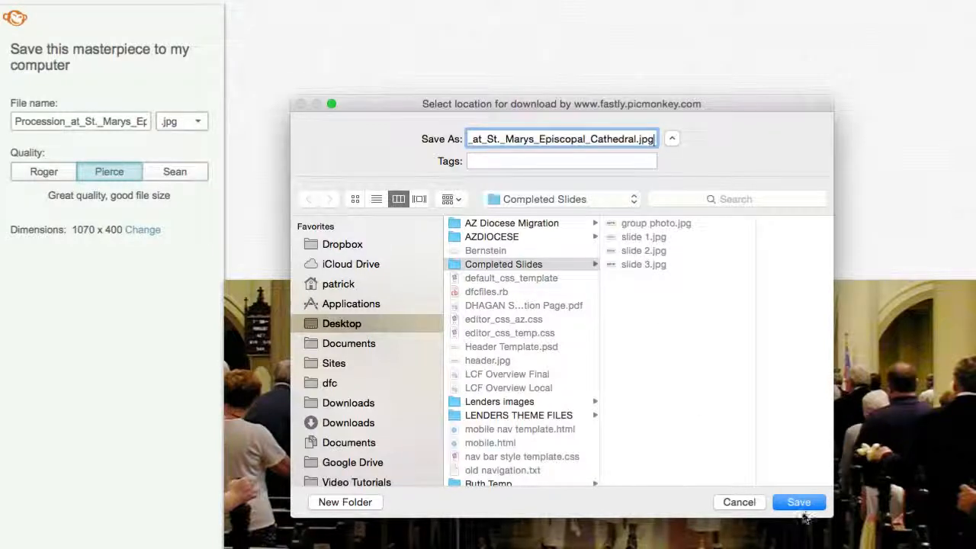
pyautogui.click(800, 507)
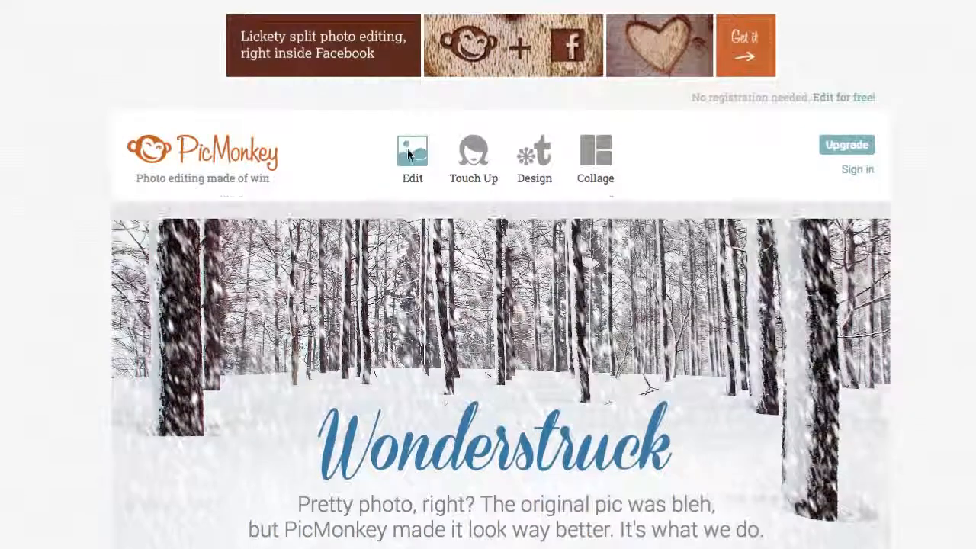
# - Open DSC_1317.jpg from the SLIDES folder on the computer for editing and dismiss the image setting choice
pyautogui.click(411, 151)
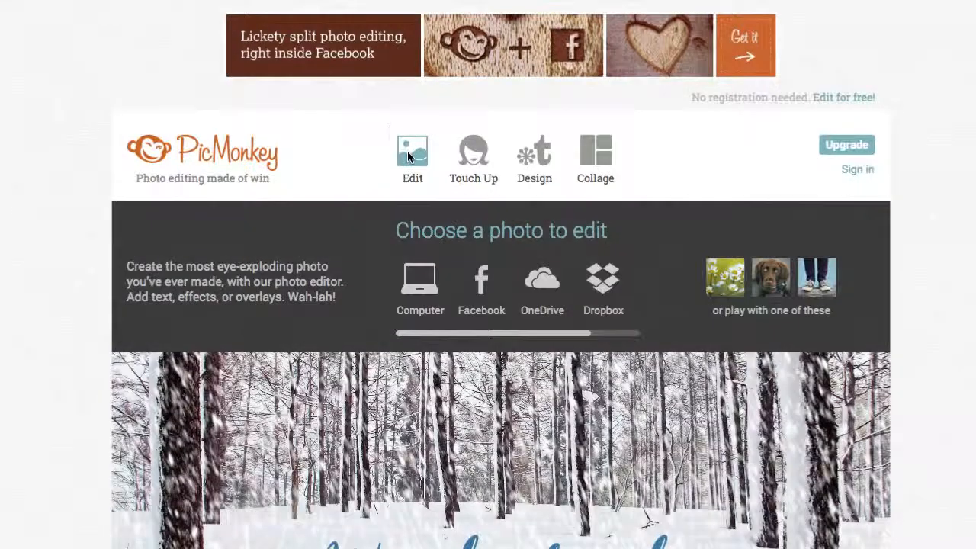
pyautogui.click(418, 278)
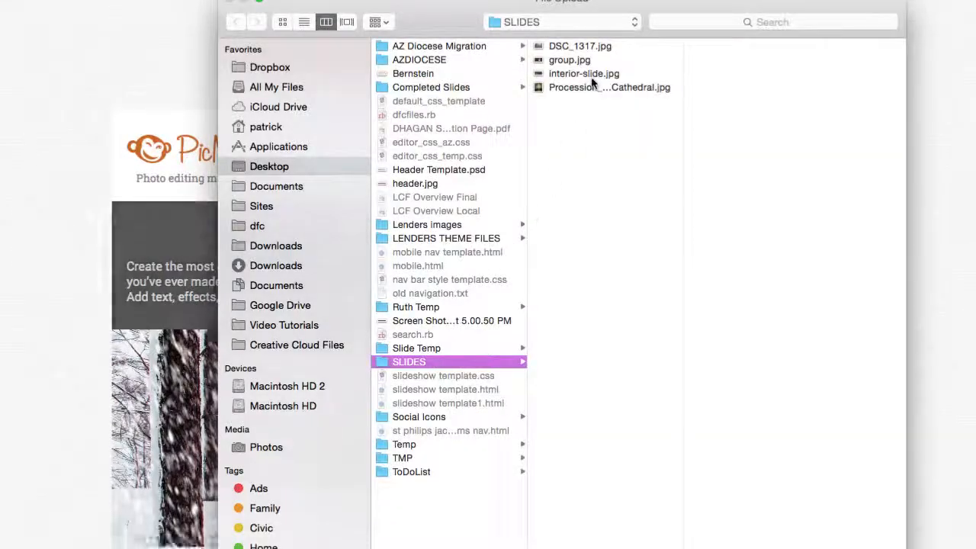
pyautogui.click(576, 49)
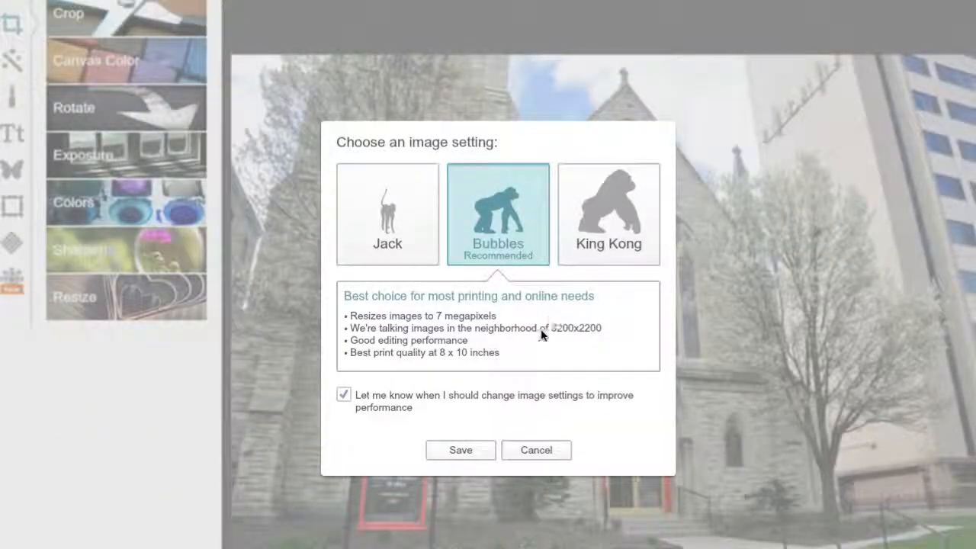
pyautogui.click(532, 455)
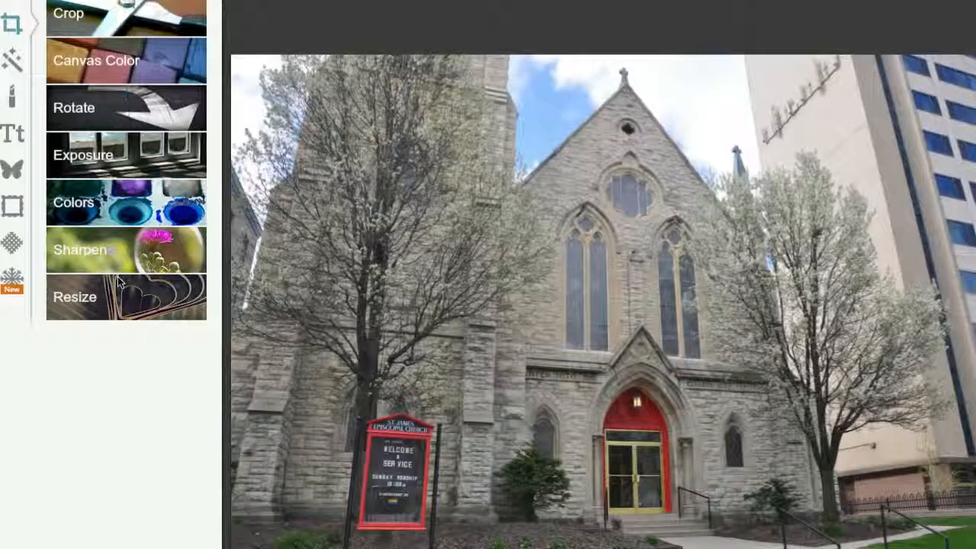
pyautogui.click(76, 19)
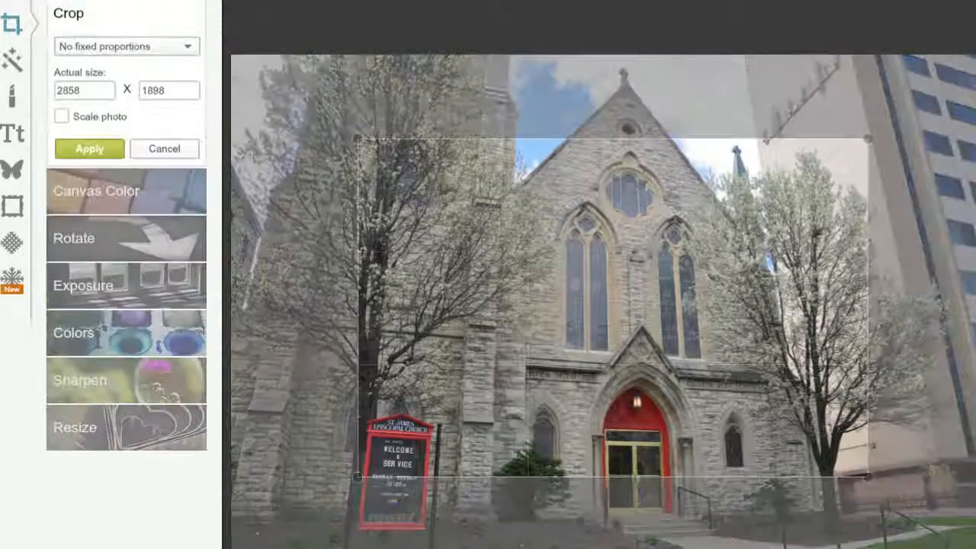
pyautogui.moveTo(105, 93); pyautogui.dragTo(30, 93)
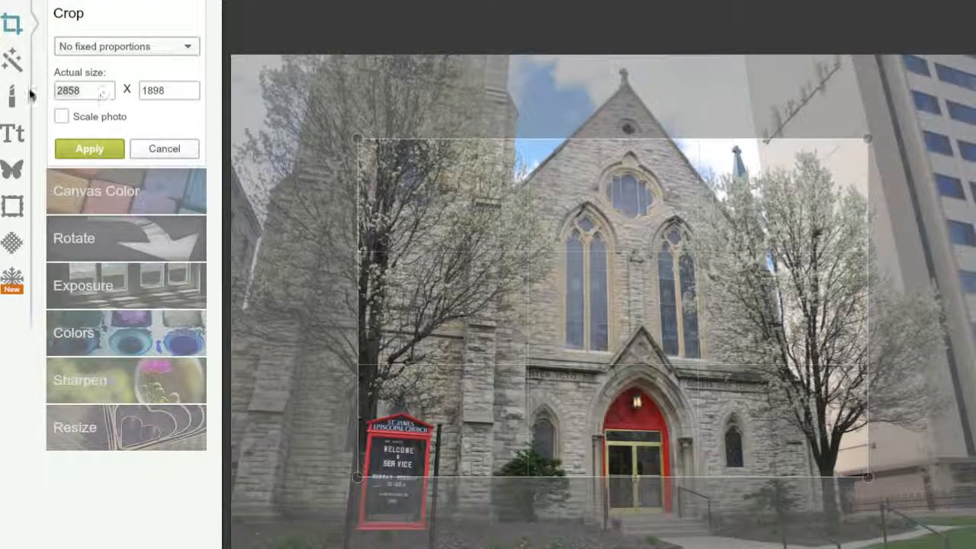
pyautogui.write('1070')
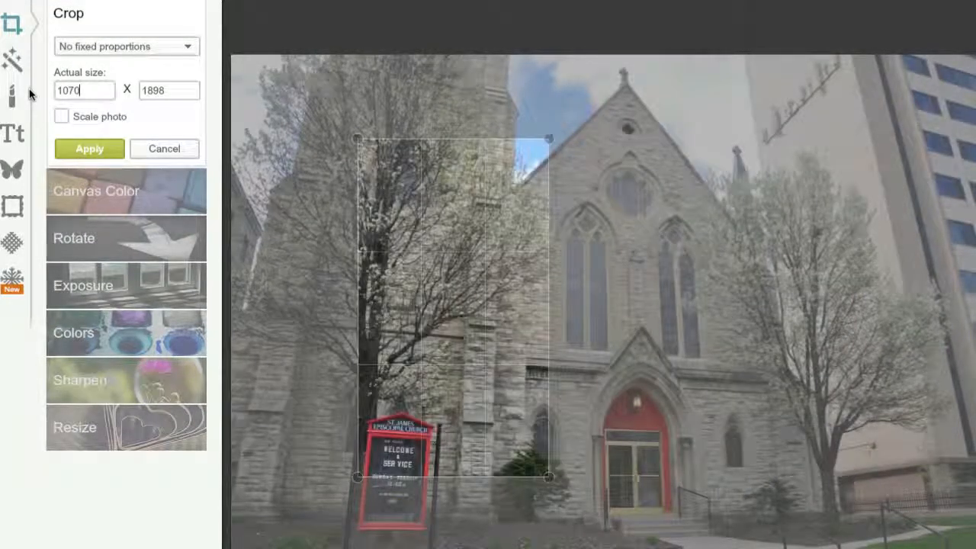
pyautogui.press('Tab')
pyautogui.write('400')
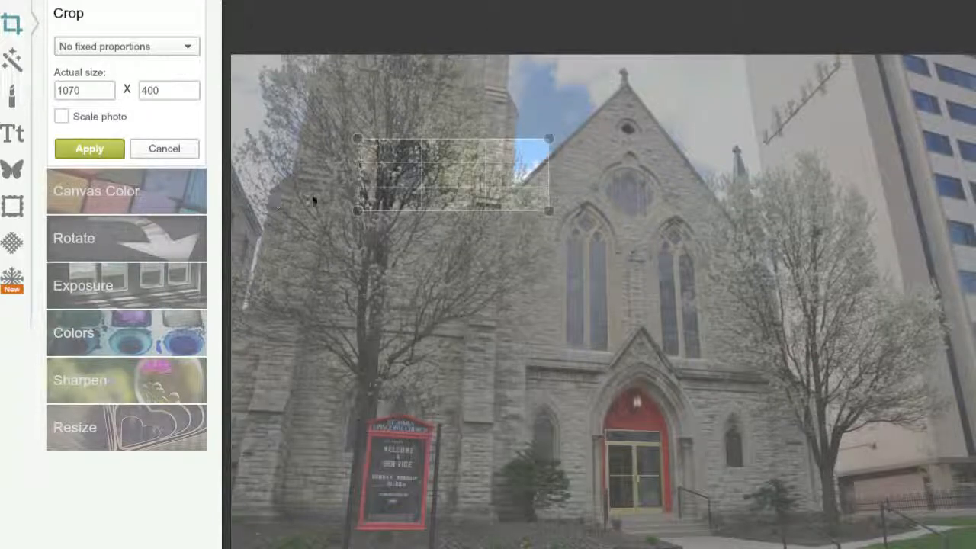
pyautogui.moveTo(421, 152); pyautogui.dragTo(568, 362)
# - Discard the pending crop and resize the church exterior photo to 1070 pixels wide, keeping its proportions
pyautogui.click(95, 427)
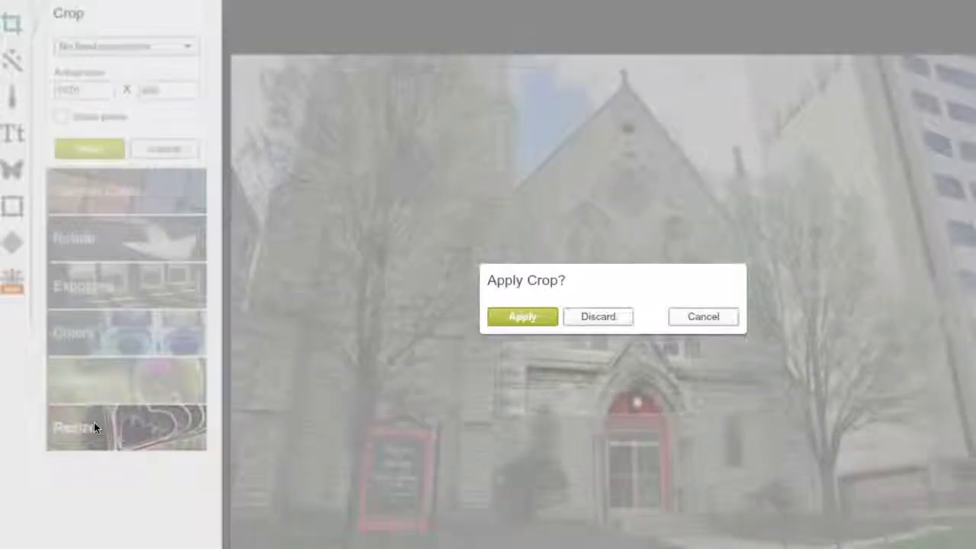
pyautogui.click(594, 316)
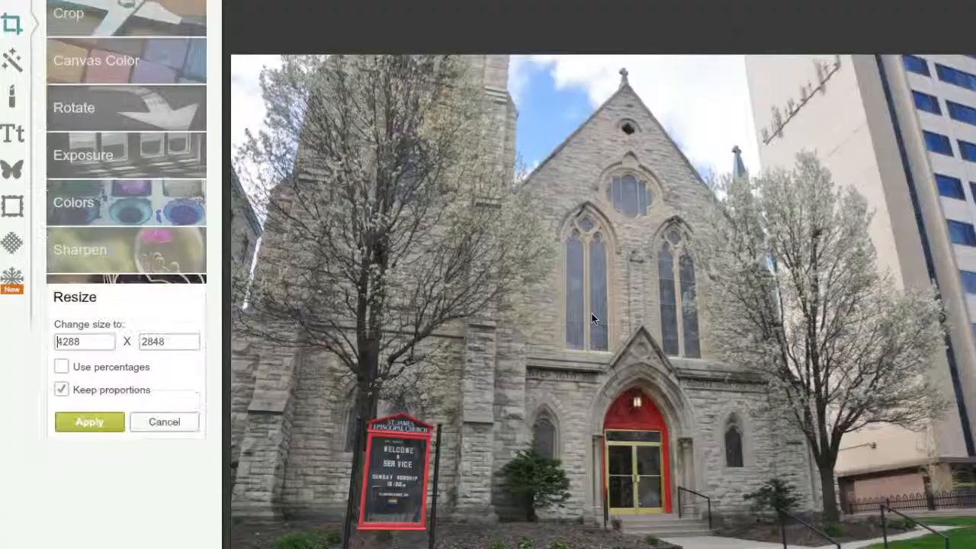
pyautogui.moveTo(81, 342); pyautogui.dragTo(20, 339)
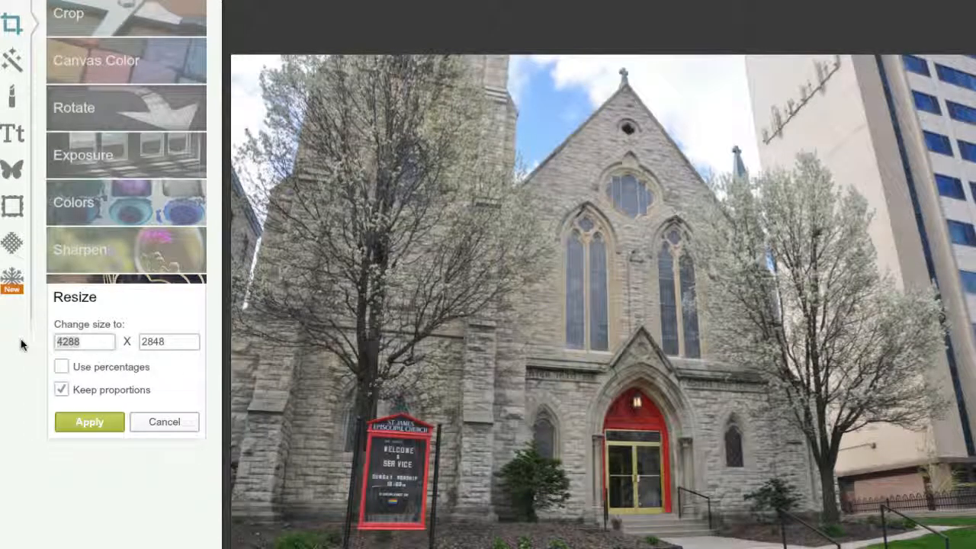
pyautogui.write('1070')
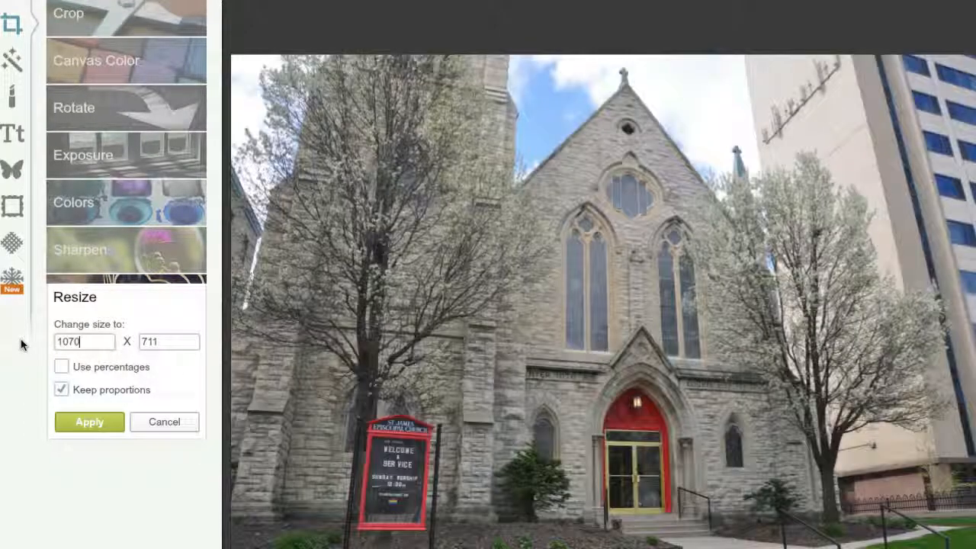
pyautogui.click(88, 423)
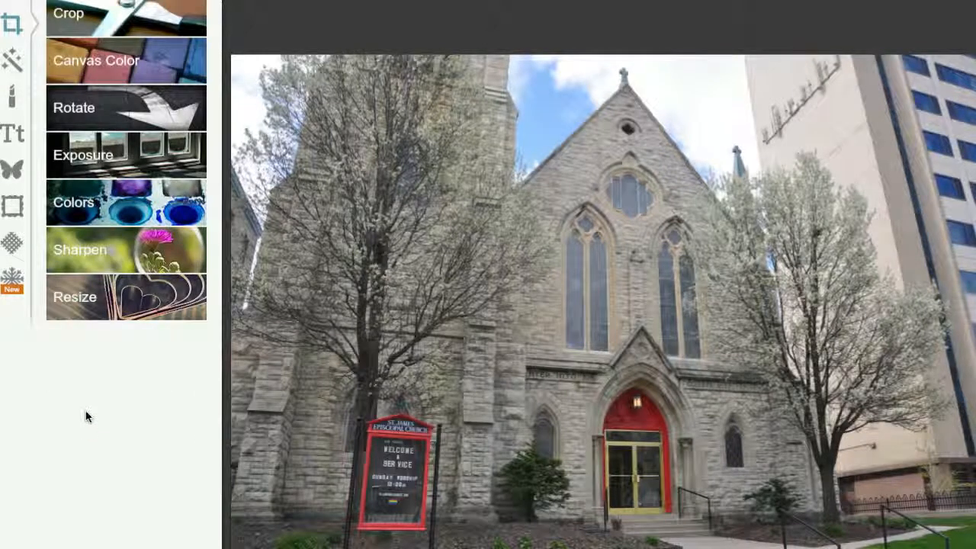
# - Crop the resized exterior photo to 1070 × 400 pixels, with the crop area lowered over the red entrance door and the church sign
pyautogui.click(105, 23)
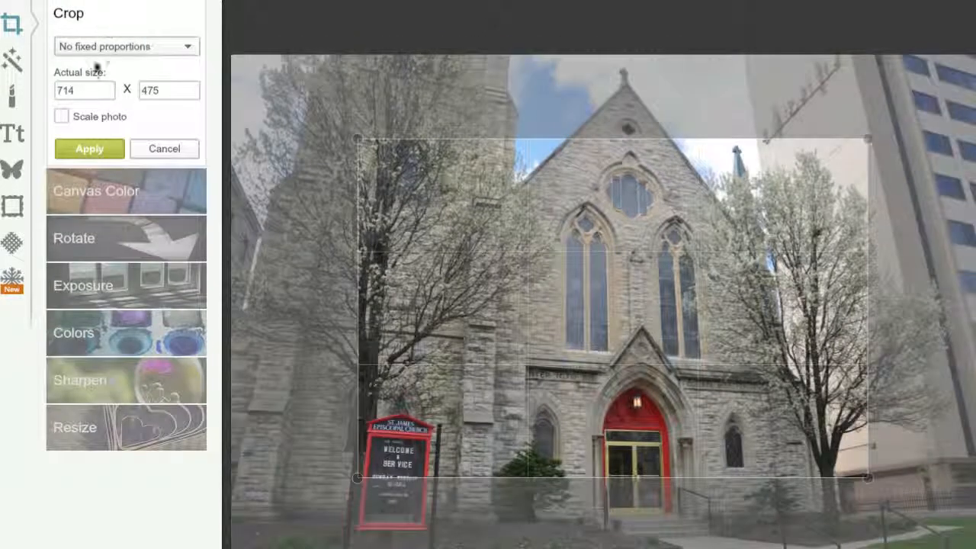
pyautogui.click(91, 90)
pyautogui.write('1070')
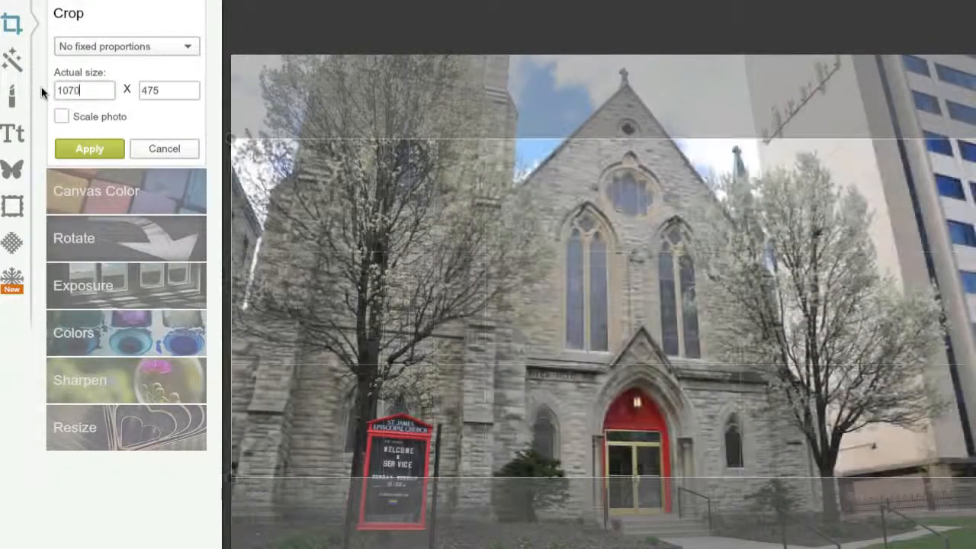
pyautogui.press('Tab')
pyautogui.write('400')
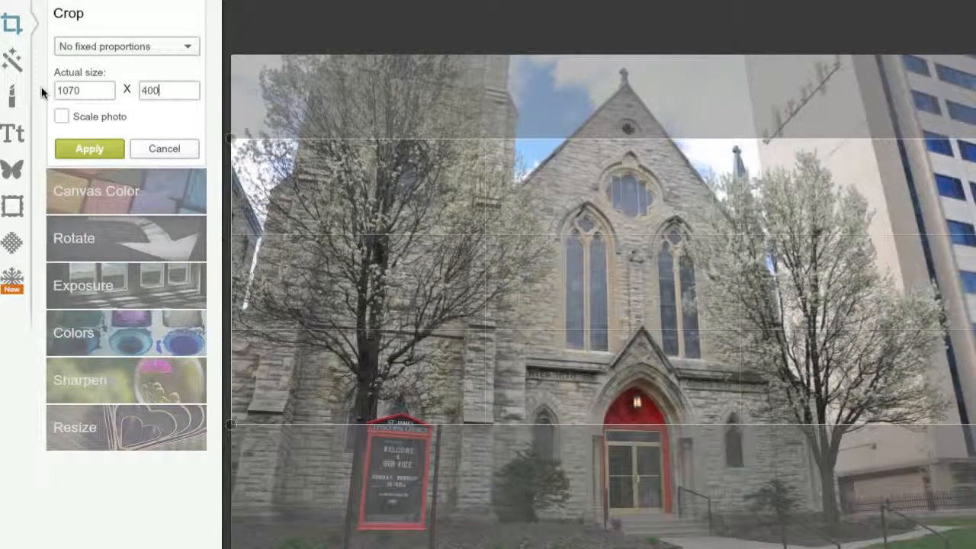
pyautogui.moveTo(538, 331); pyautogui.dragTo(523, 440)
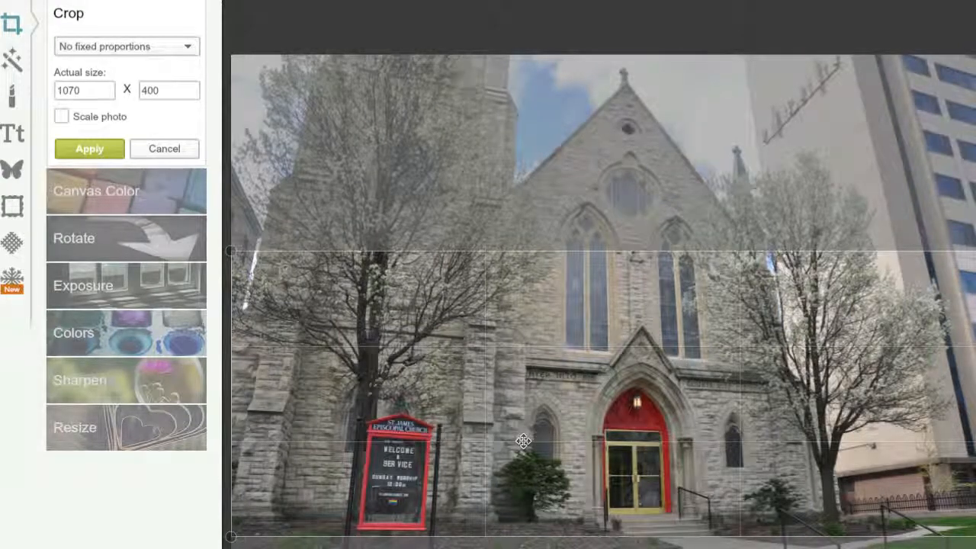
pyautogui.click(78, 148)
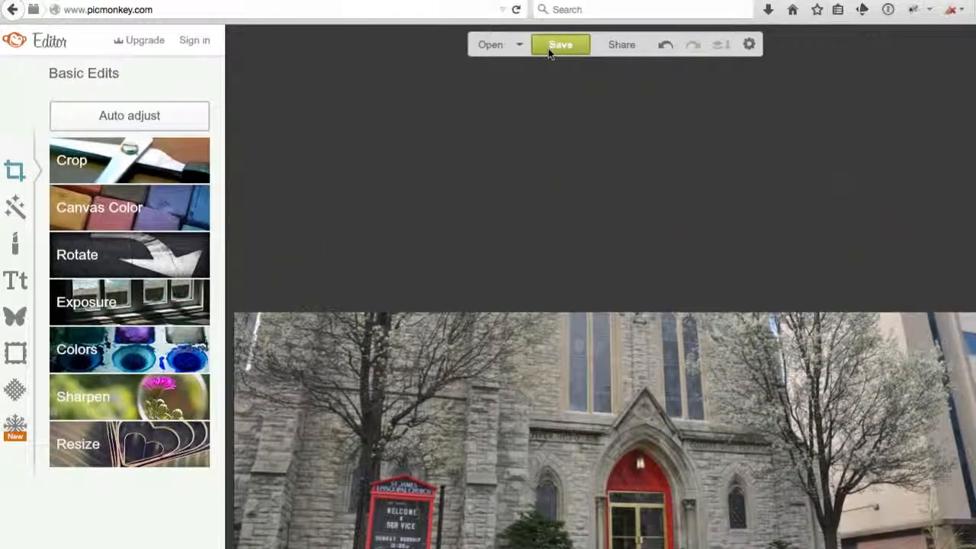
# - Save the cropped exterior photo to the computer as extior.jpg in the Completed Slides folder
pyautogui.click(550, 46)
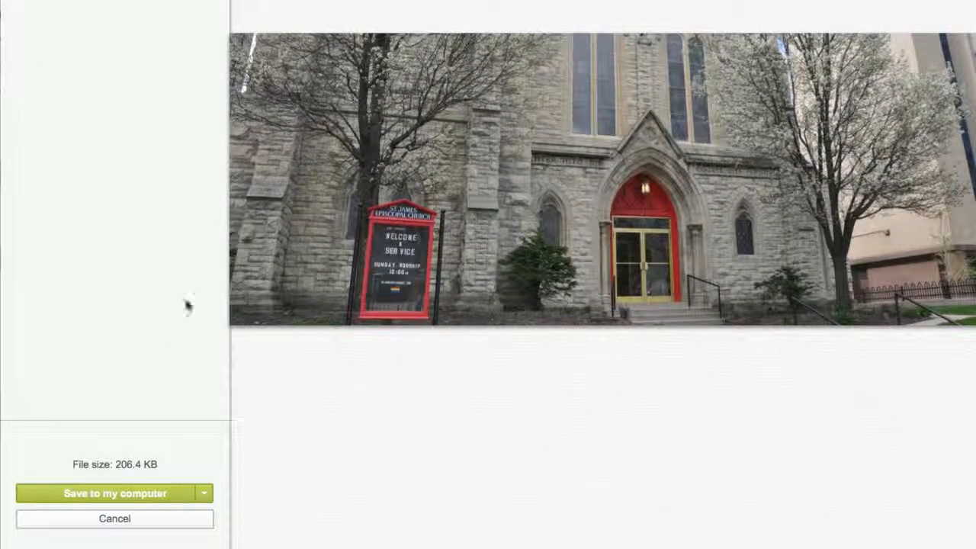
pyautogui.click(127, 495)
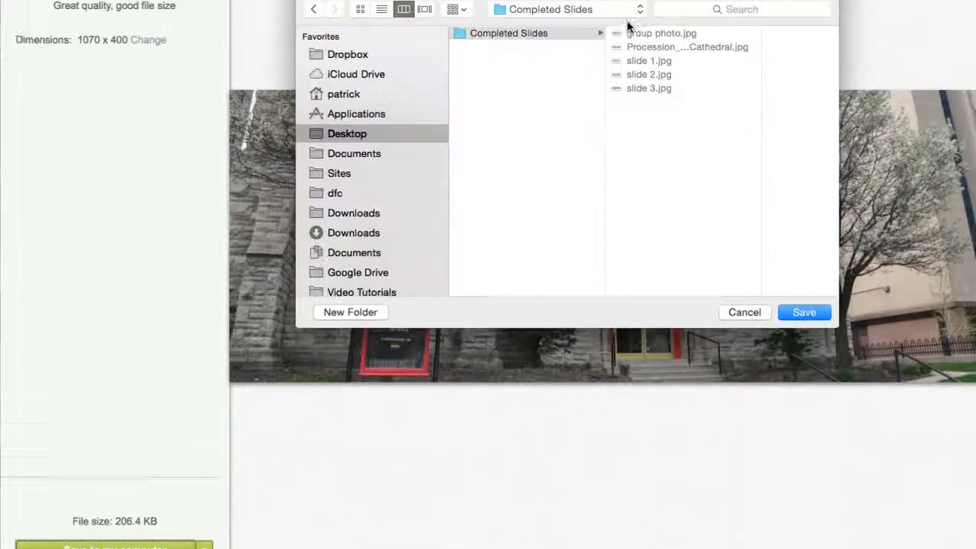
pyautogui.moveTo(473, 149); pyautogui.dragTo(527, 149)
pyautogui.write('extior.jpg')
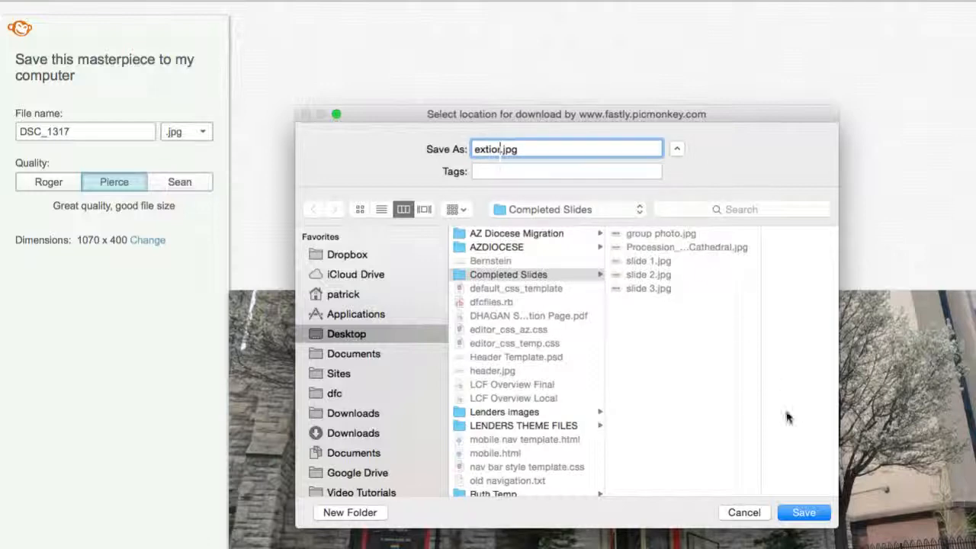
pyautogui.click(803, 512)
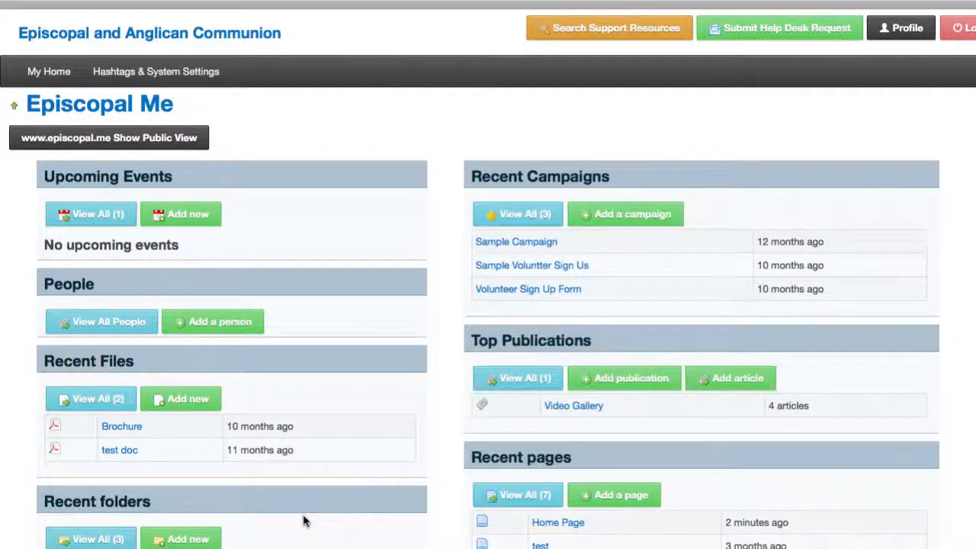
# - Switch to the Episcopal Me site dashboard, start a new image upload and add extior.jpg from the Completed Slides folder
pyautogui.scroll(-5, 304, 521)
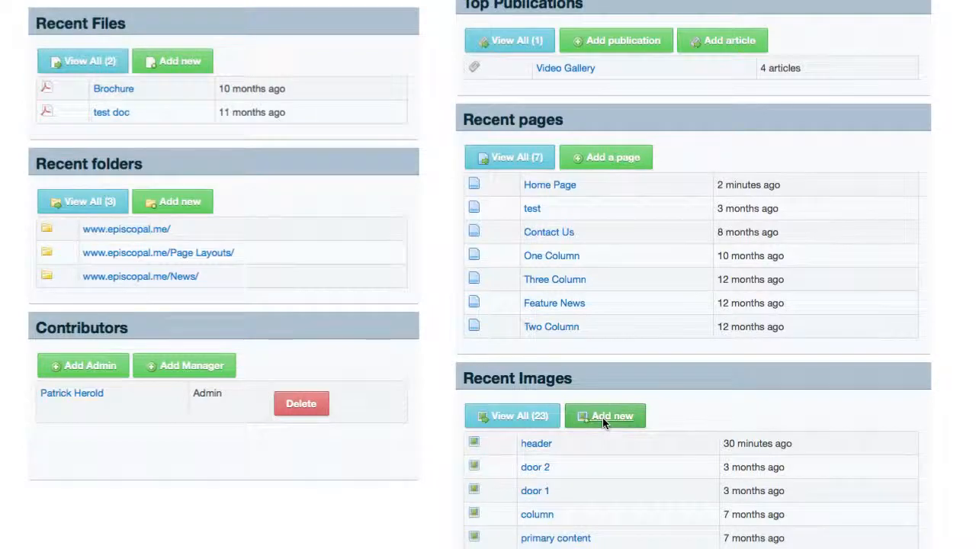
pyautogui.click(602, 417)
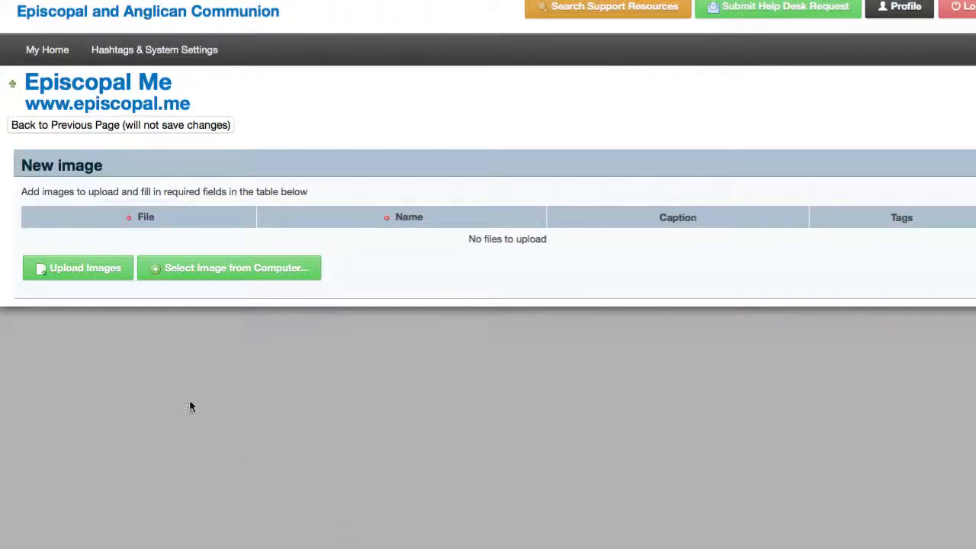
pyautogui.click(202, 264)
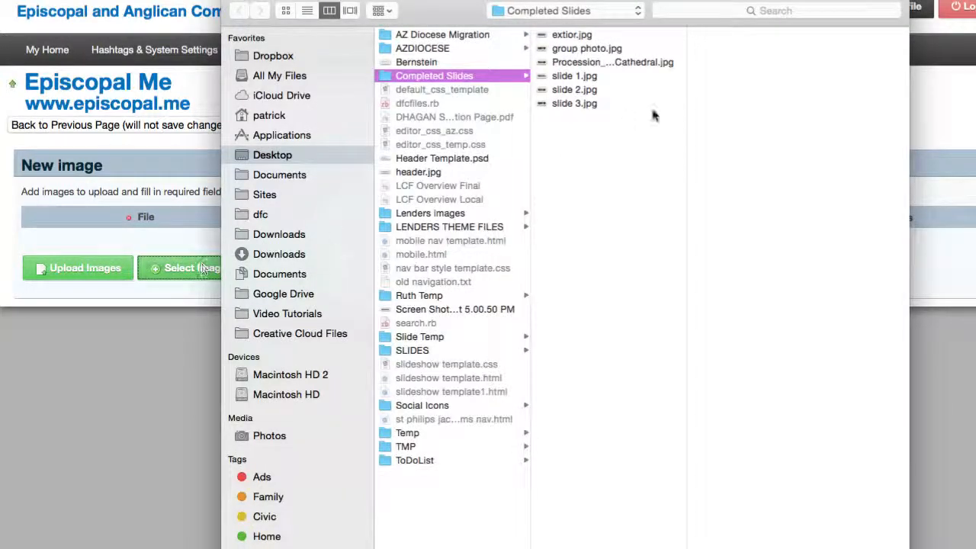
pyautogui.doubleClick(577, 36)
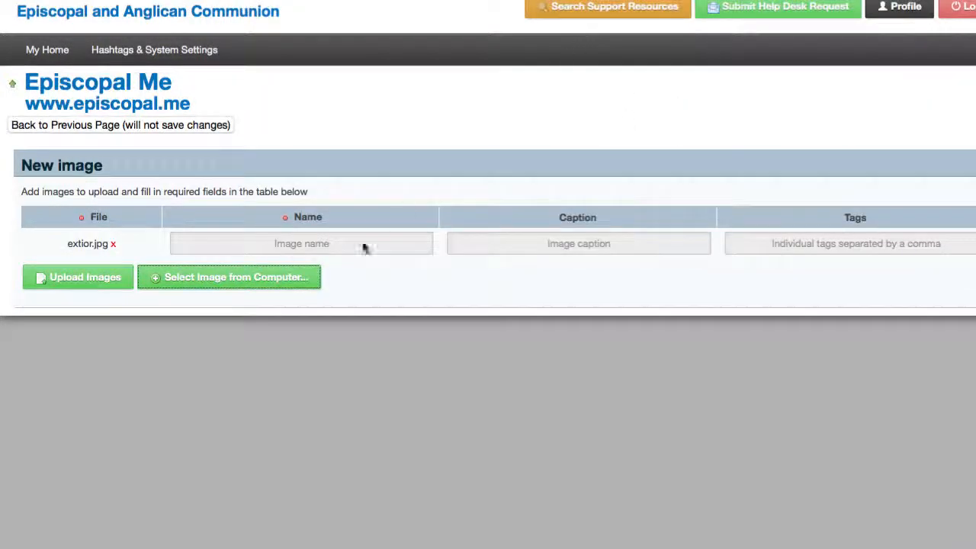
# - Add group photo.jpg and Procession_at_St._Marys_Episcopal_Cathedral.jpg from the Completed Slides folder to the upload list
pyautogui.click(233, 276)
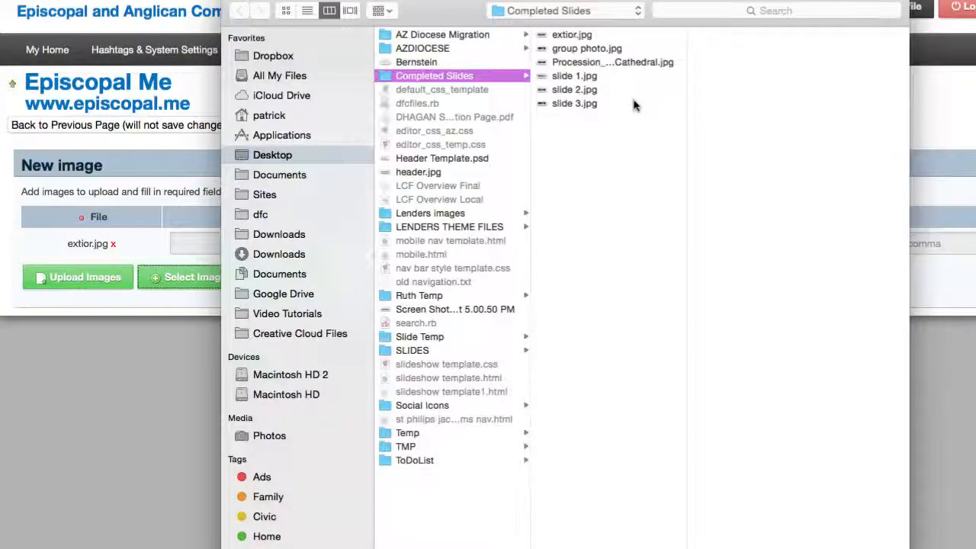
pyautogui.doubleClick(583, 49)
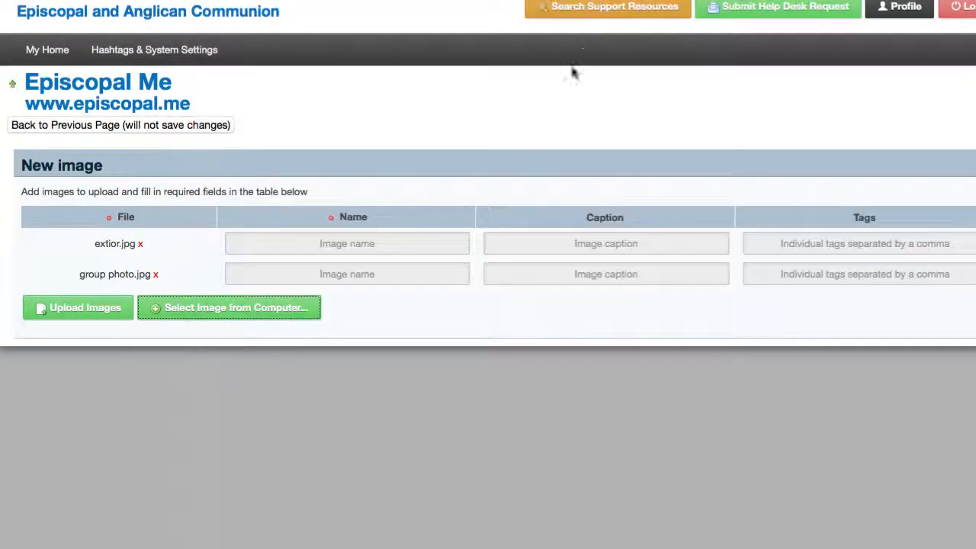
pyautogui.click(256, 313)
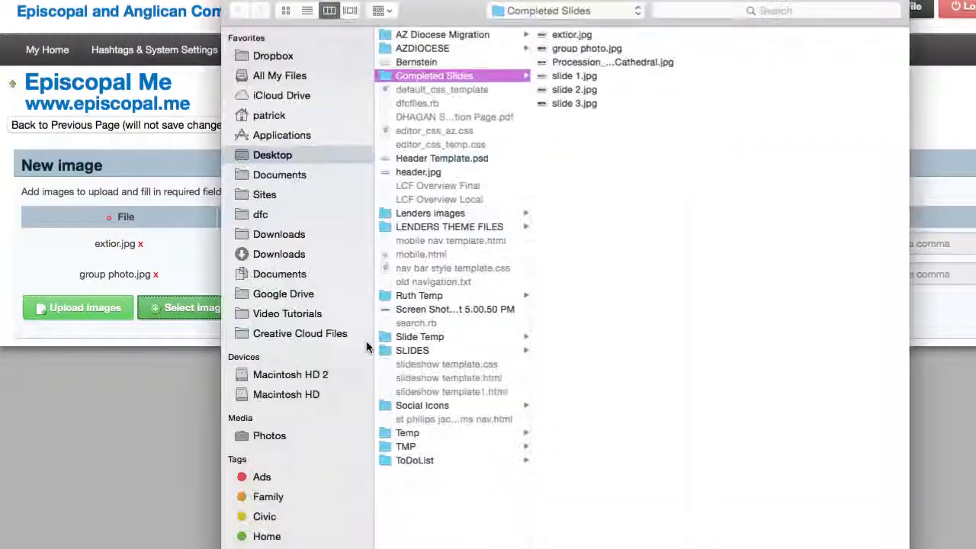
pyautogui.click(599, 64)
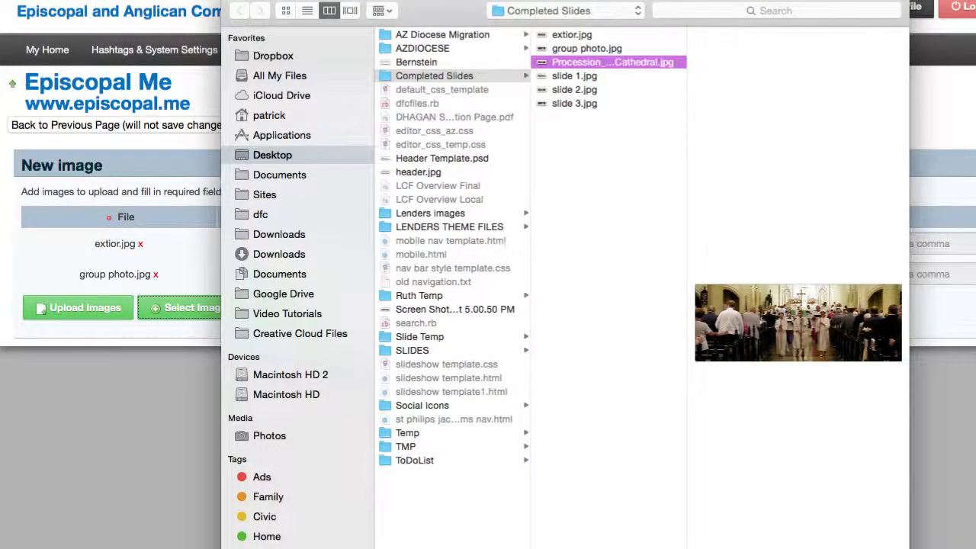
pyautogui.press('Return')
# - Name the extior.jpg image Slide extior and copy that name to the other two images in the upload list
pyautogui.click(523, 250)
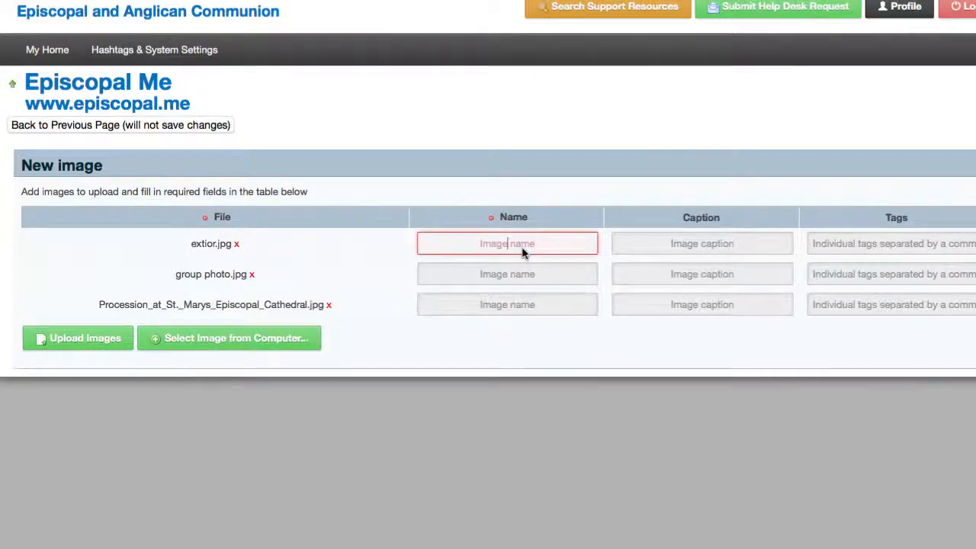
pyautogui.write('lide')
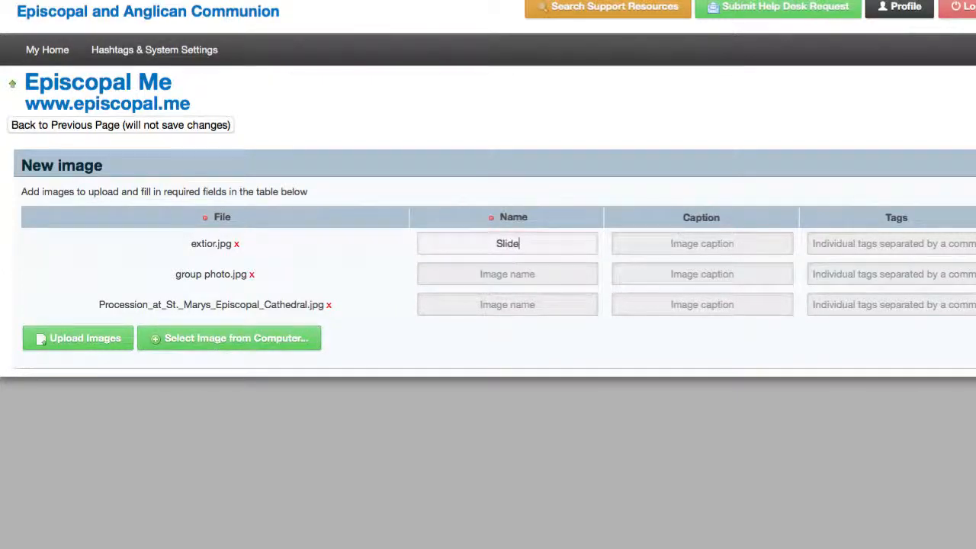
pyautogui.write(' extior')
pyautogui.press('super+a')
pyautogui.press('super+c')
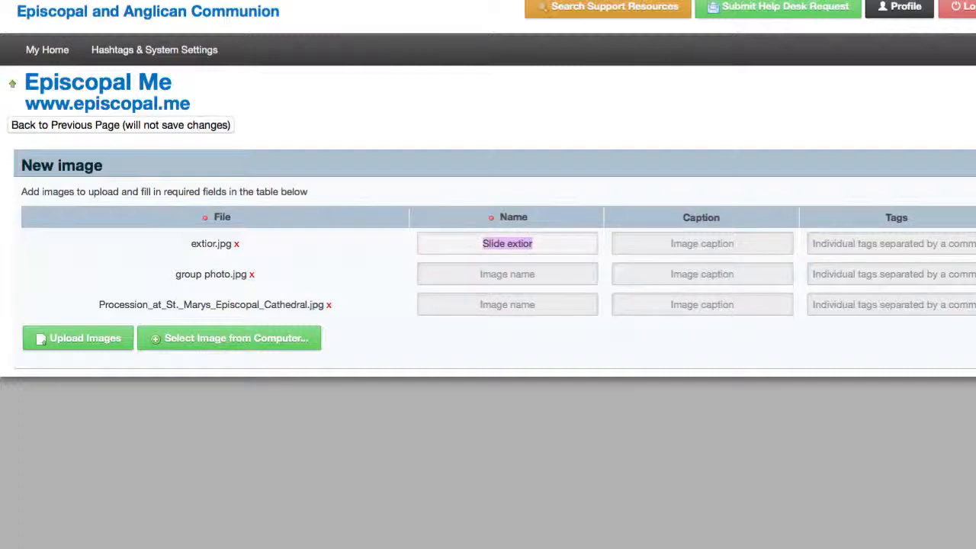
pyautogui.click(523, 274)
pyautogui.press('super+v')
pyautogui.click(517, 304)
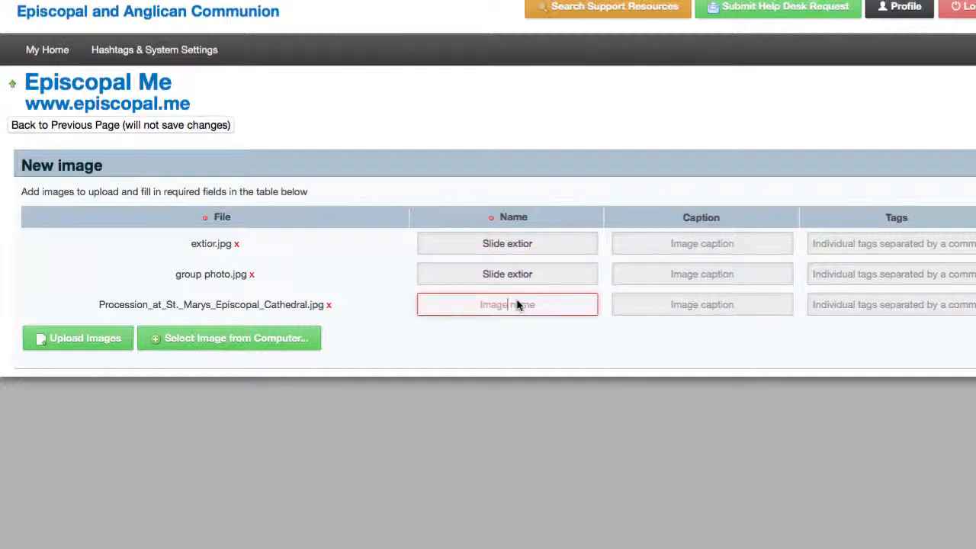
pyautogui.press('super+v')
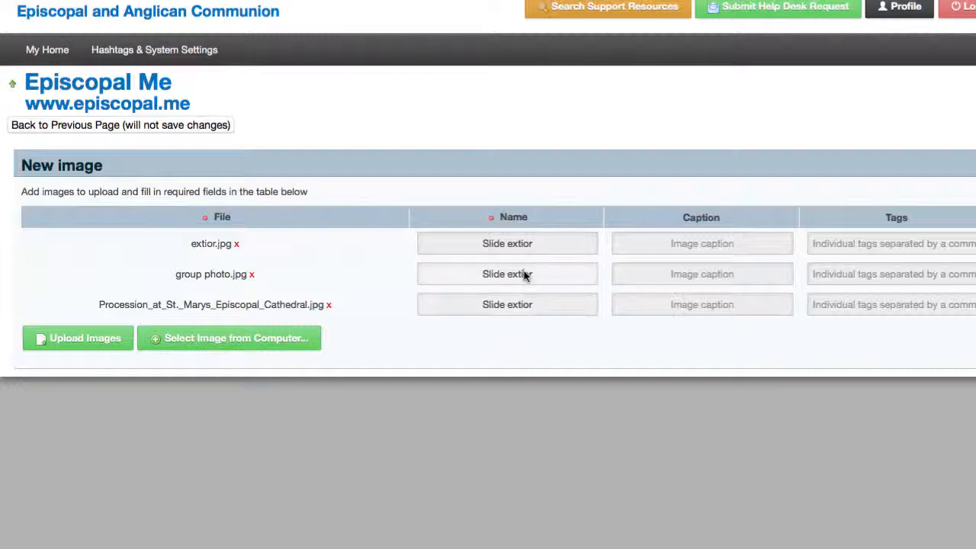
# - Change the group photo's name to Slide group and the cathedral procession image's name to Slide procession
pyautogui.doubleClick(524, 275)
pyautogui.write('group')
pyautogui.doubleClick(519, 305)
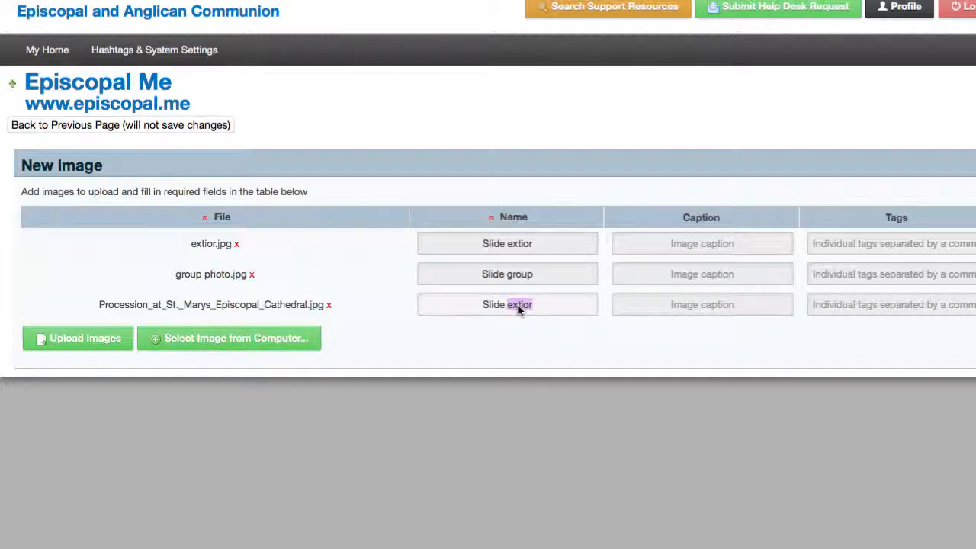
pyautogui.write('procession')
pyautogui.click(508, 342)
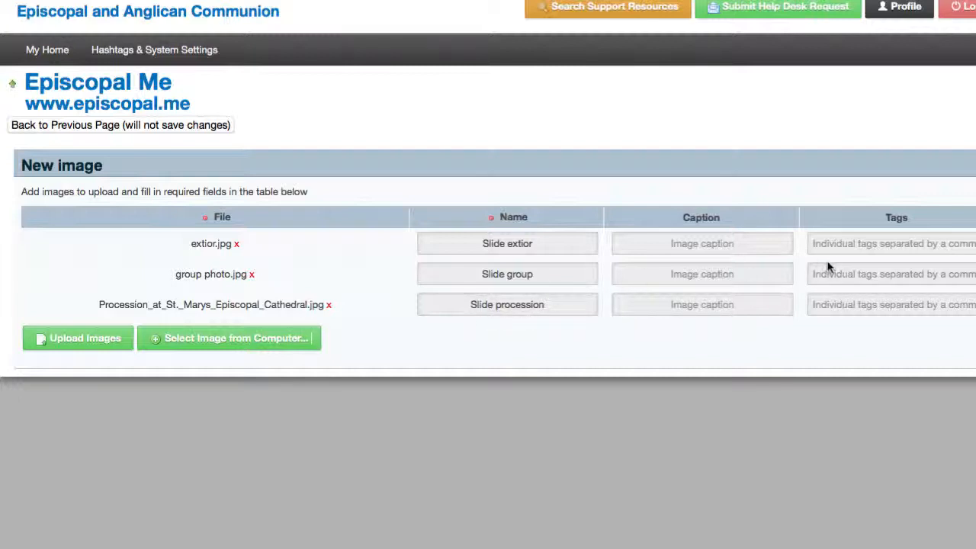
# - Tag all three images with homeslideshow and upload them to the site
pyautogui.click(848, 240)
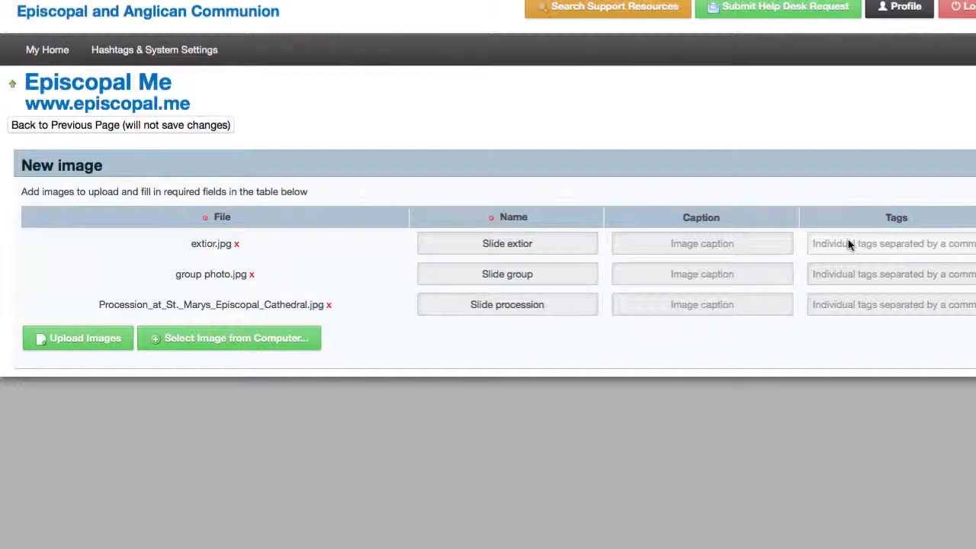
pyautogui.write('home')
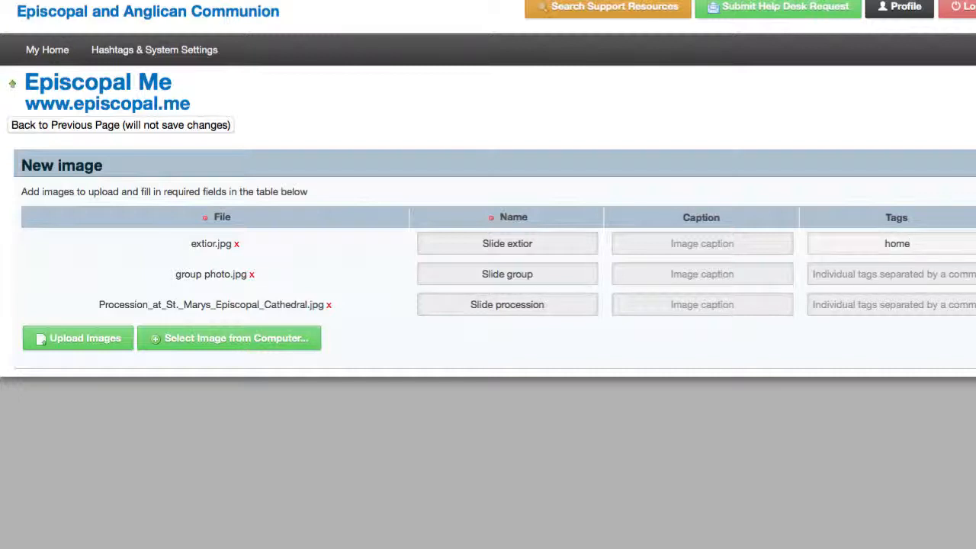
pyautogui.write('slideshow')
pyautogui.press('super+a')
pyautogui.press('super+c')
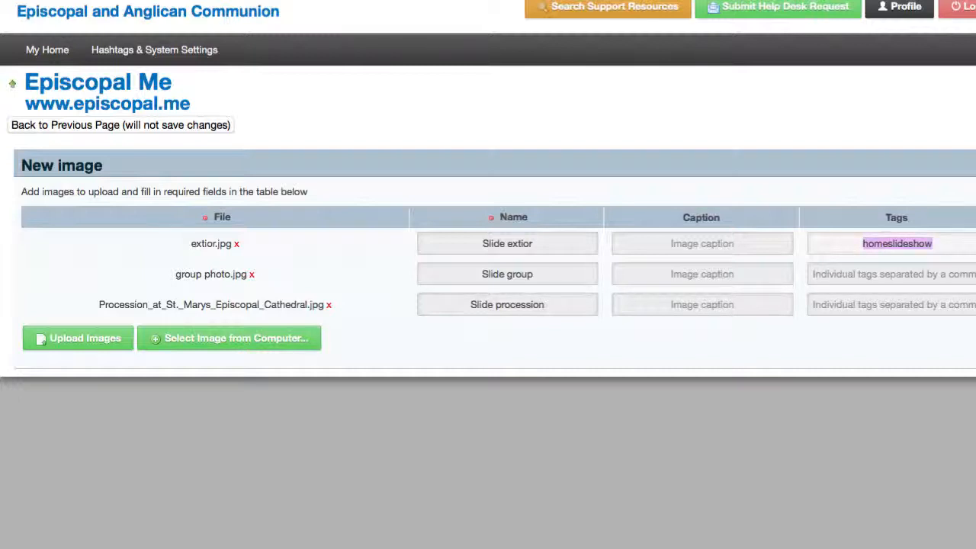
pyautogui.click(859, 273)
pyautogui.press('super+v')
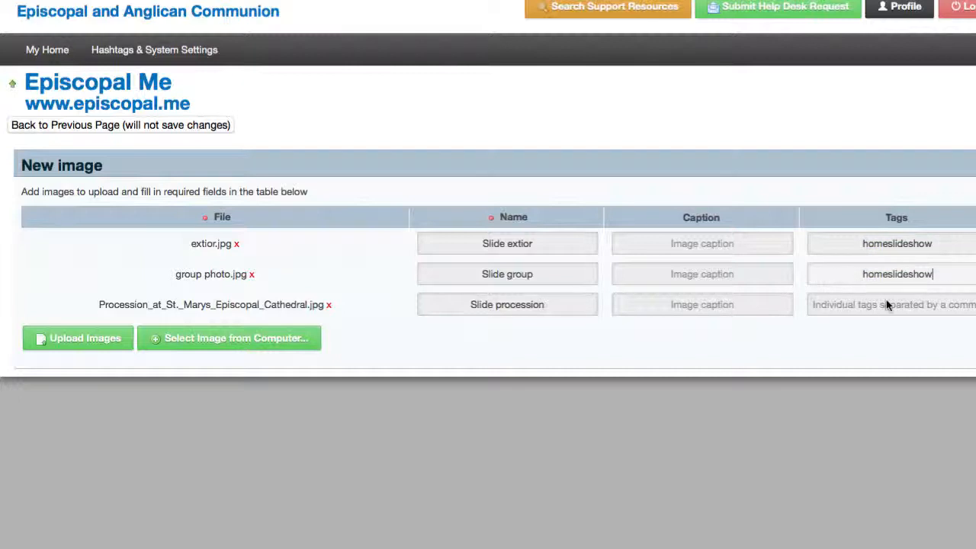
pyautogui.click(886, 304)
pyautogui.press('super+v')
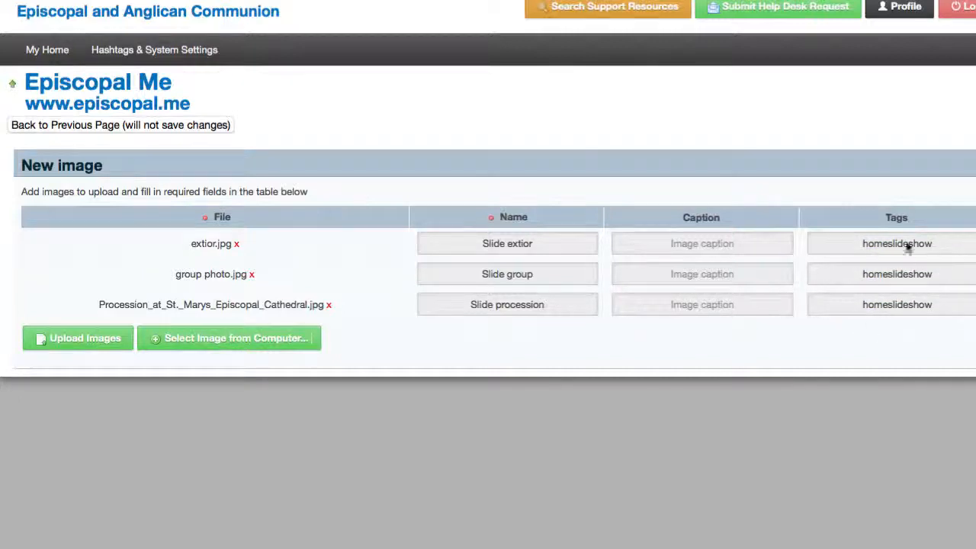
pyautogui.click(74, 343)
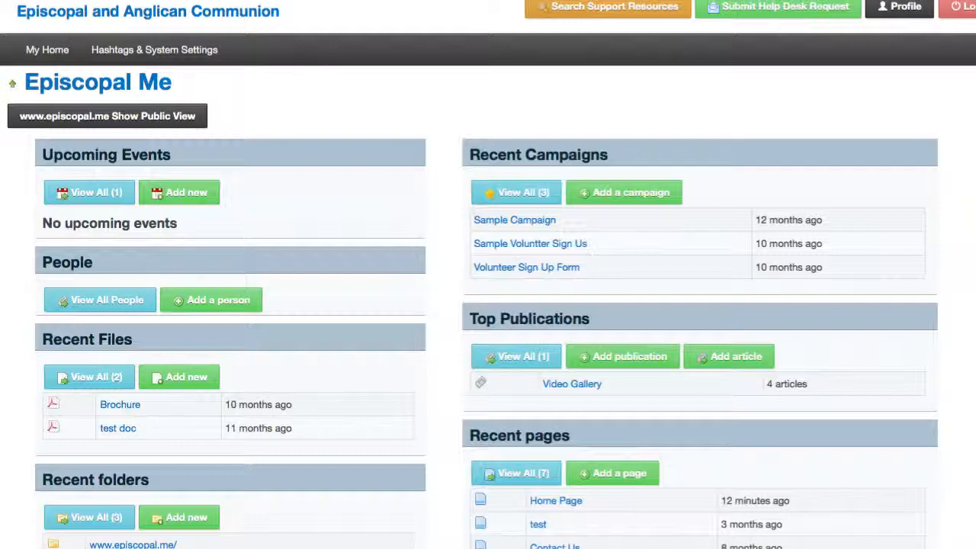
# - Open the Home Page for editing and set its slideshow image tag to homeslideshow
pyautogui.click(557, 500)
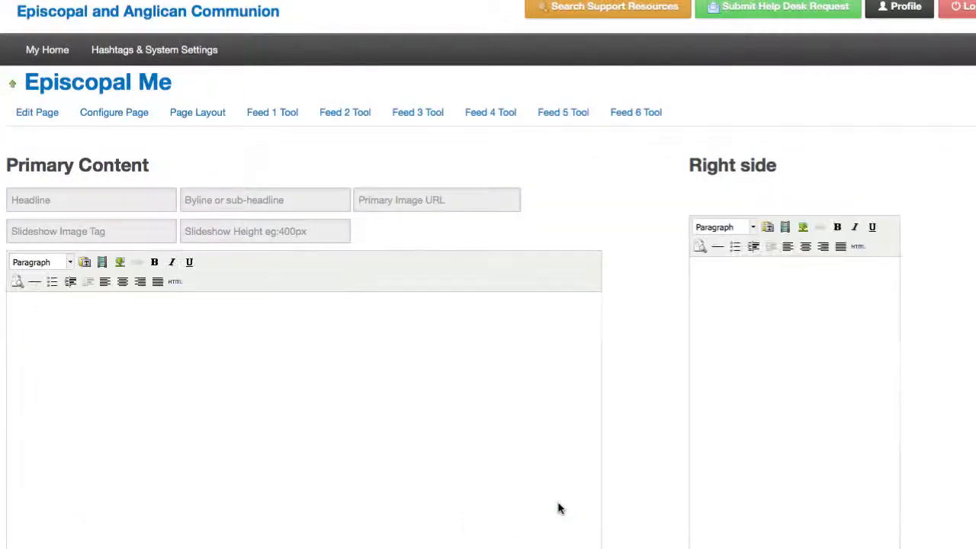
pyautogui.click(85, 234)
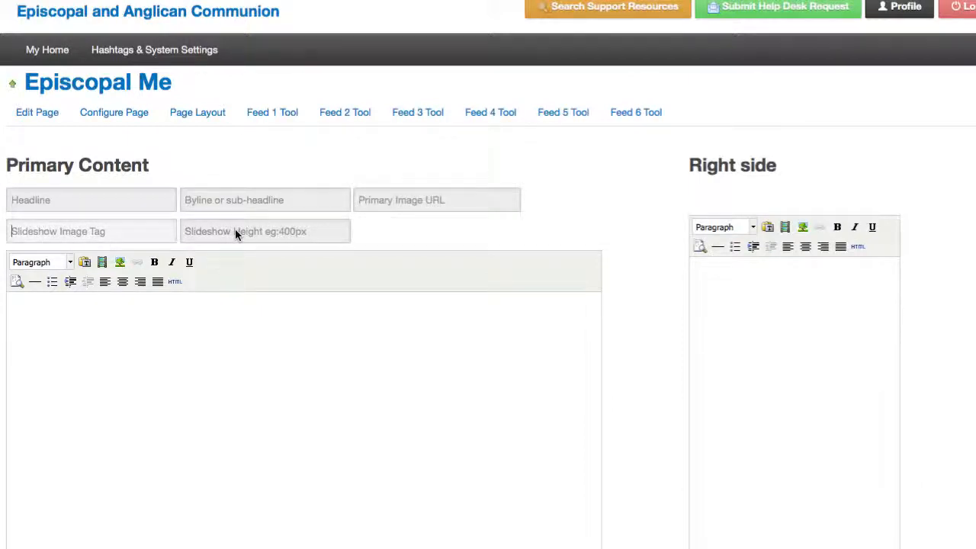
pyautogui.click(118, 234)
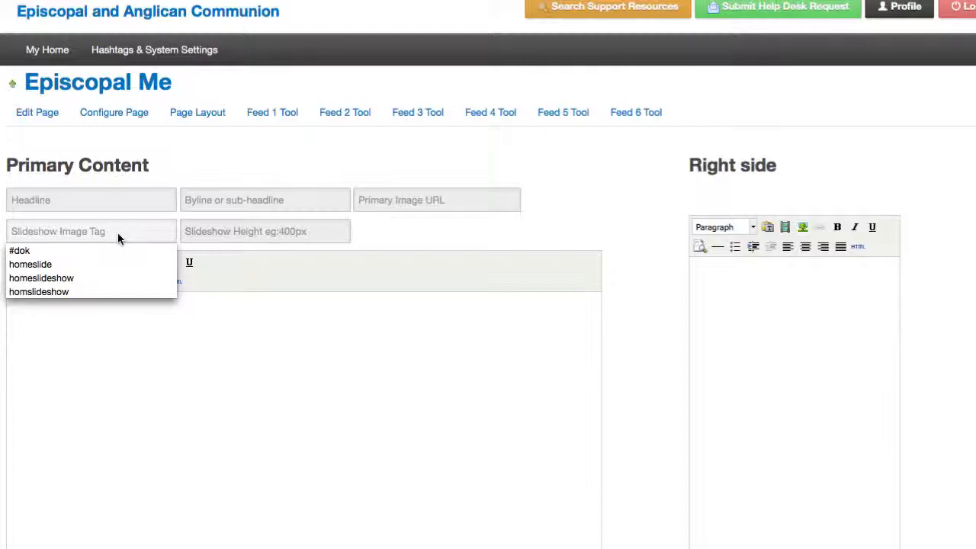
pyautogui.write('home')
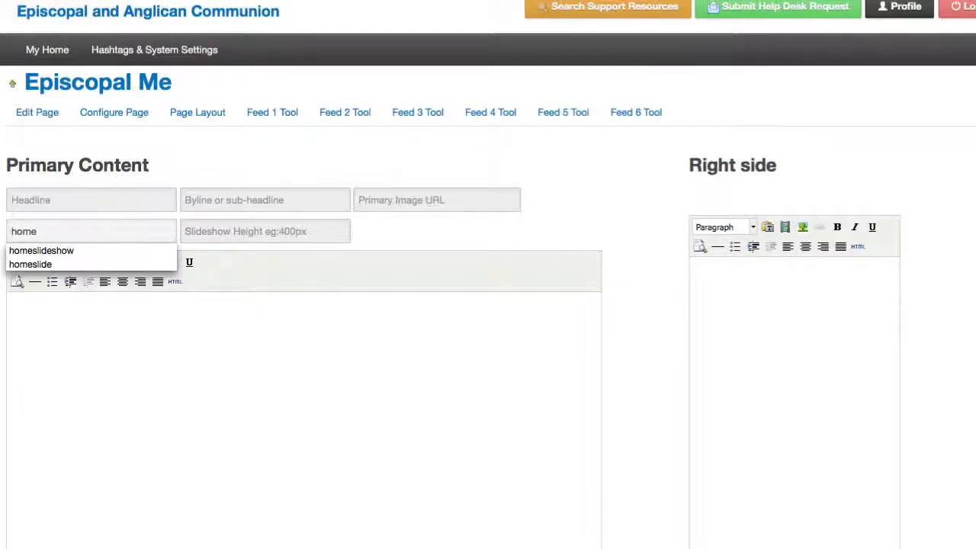
pyautogui.write('slideshow')
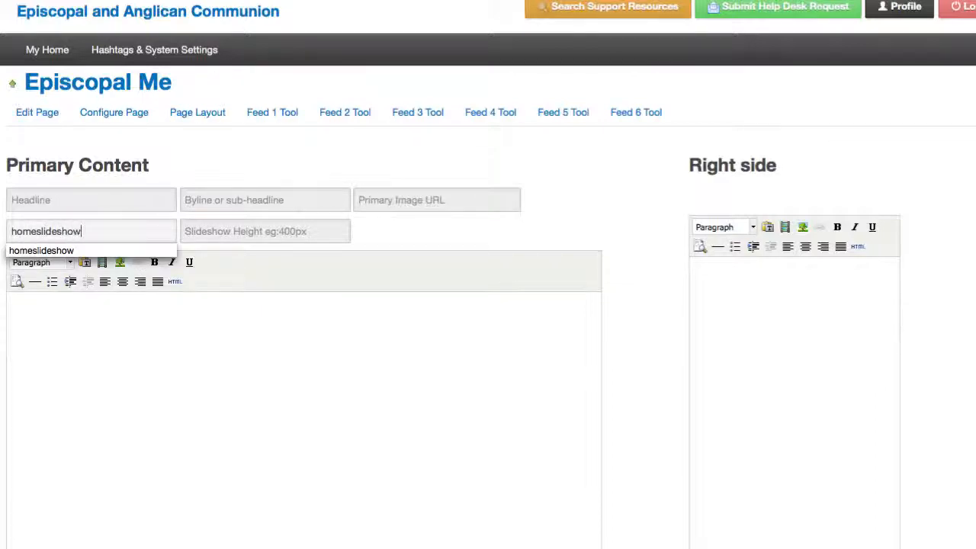
pyautogui.press('Tab')
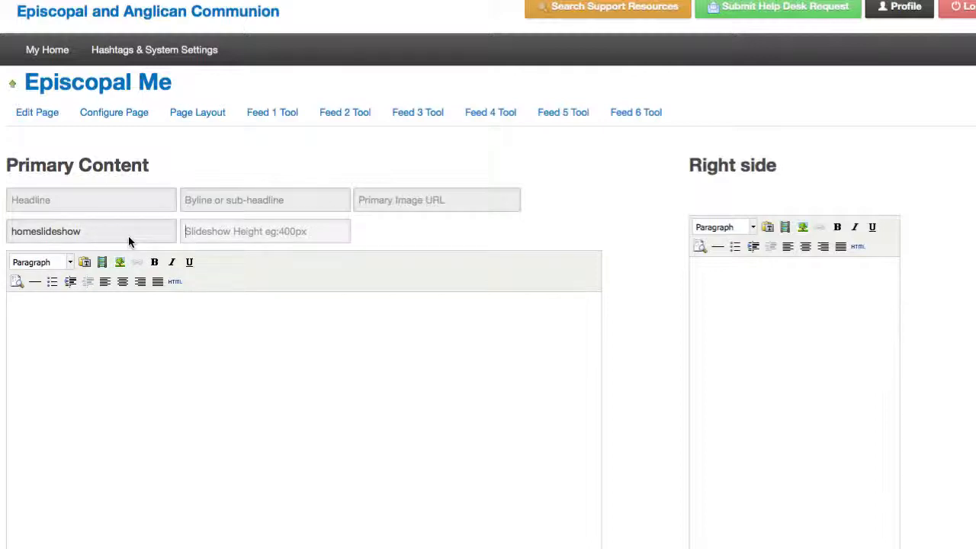
# - Set the Home Page's slideshow height to 400px and submit the page changes
pyautogui.click(259, 238)
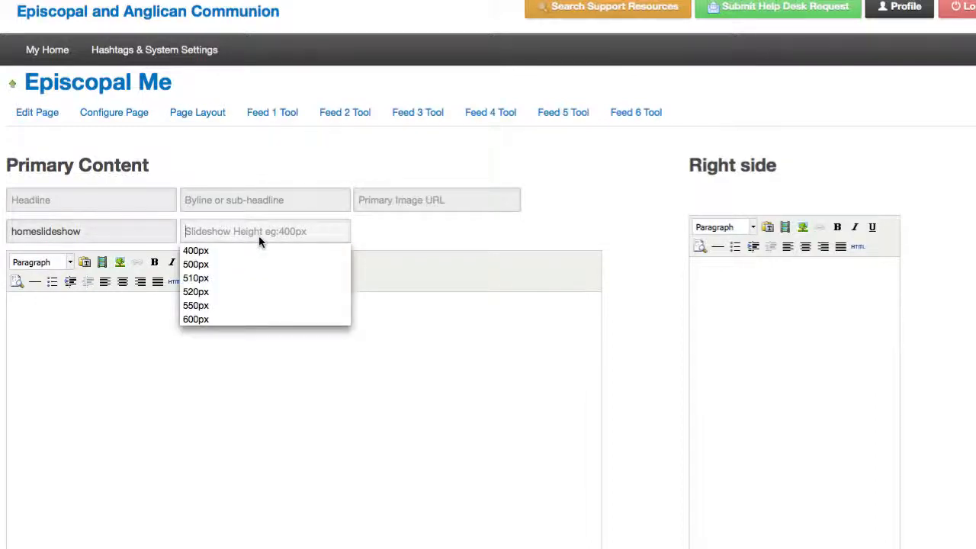
pyautogui.write('400px')
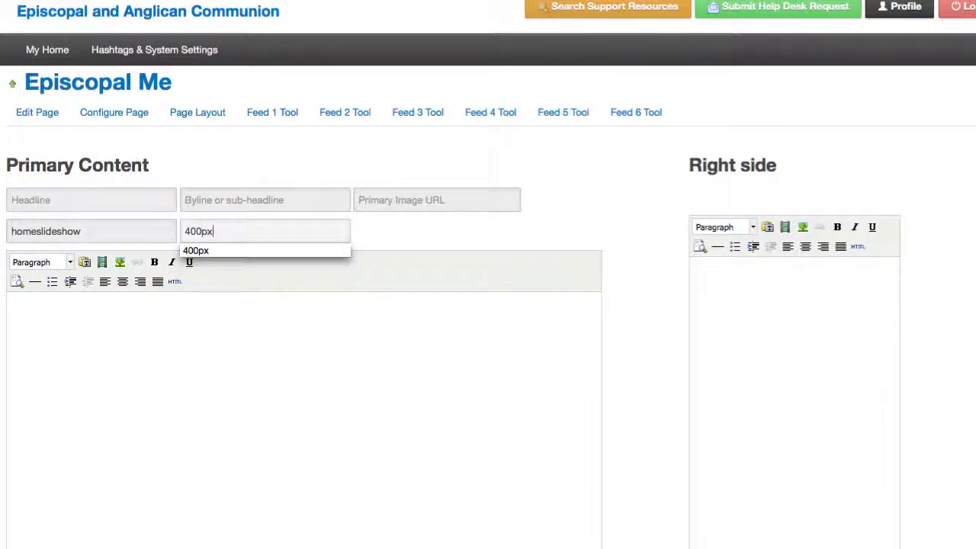
pyautogui.click(643, 252)
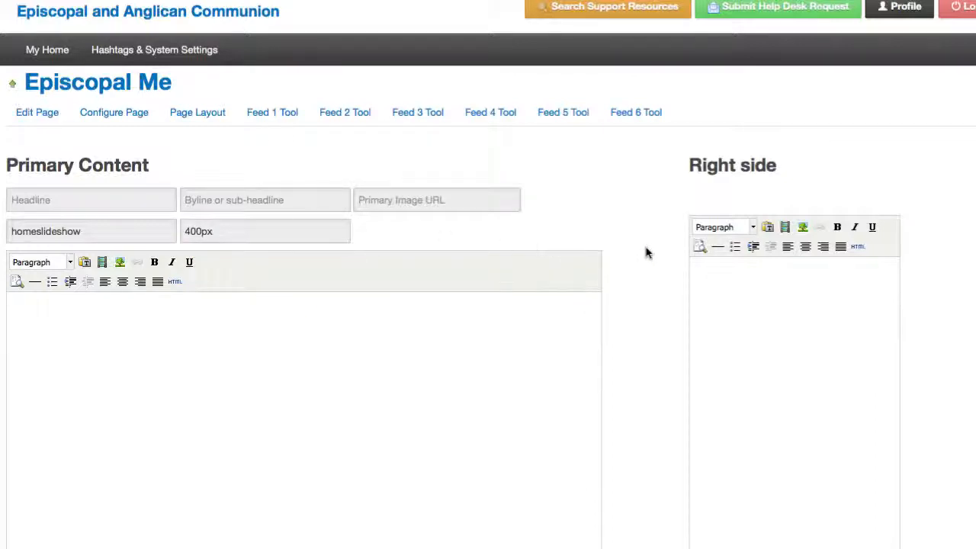
pyautogui.scroll(-3, 644, 521)
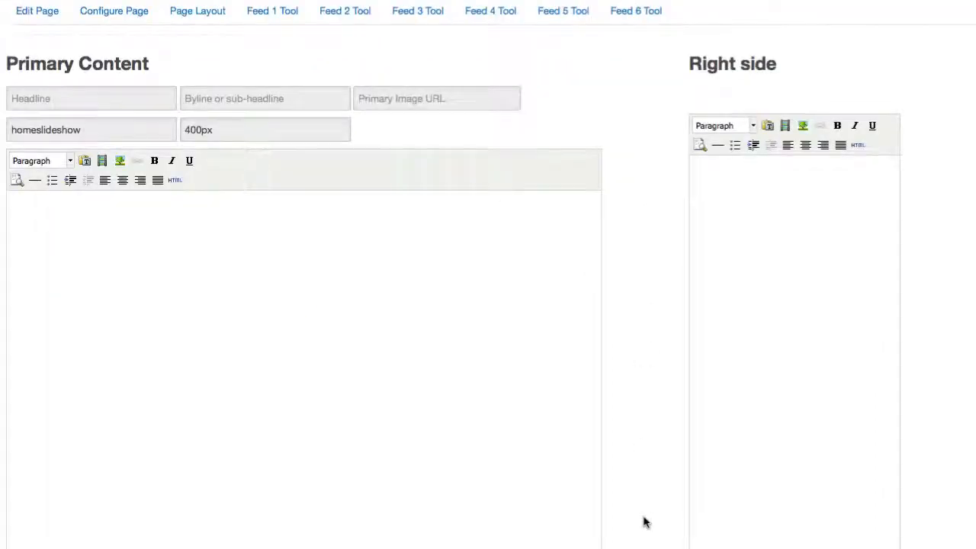
pyautogui.doubleClick(36, 136)
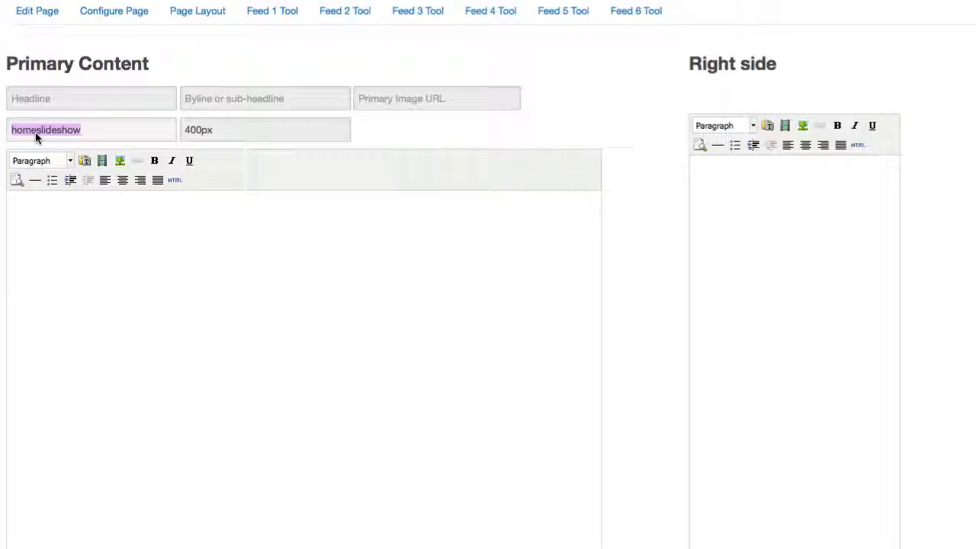
pyautogui.click(256, 139)
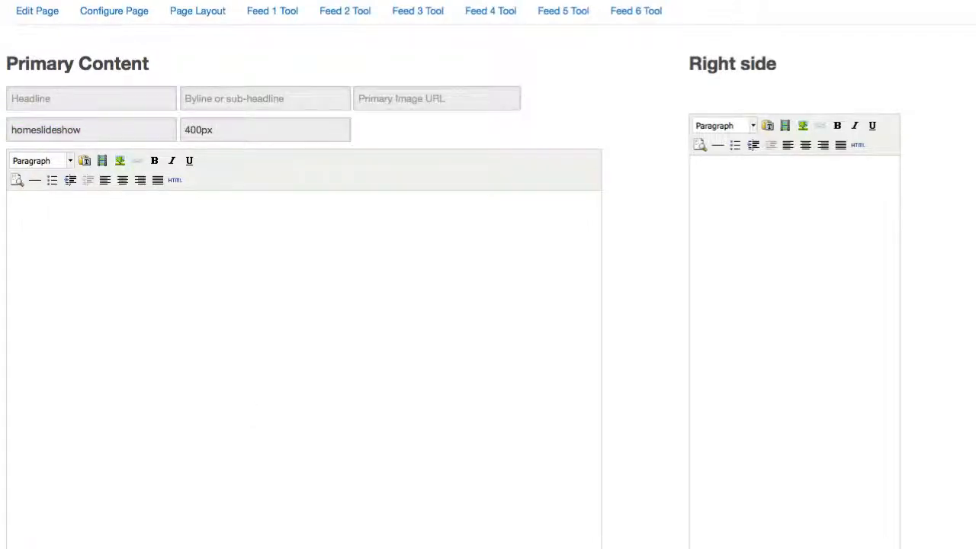
pyautogui.press('Return')
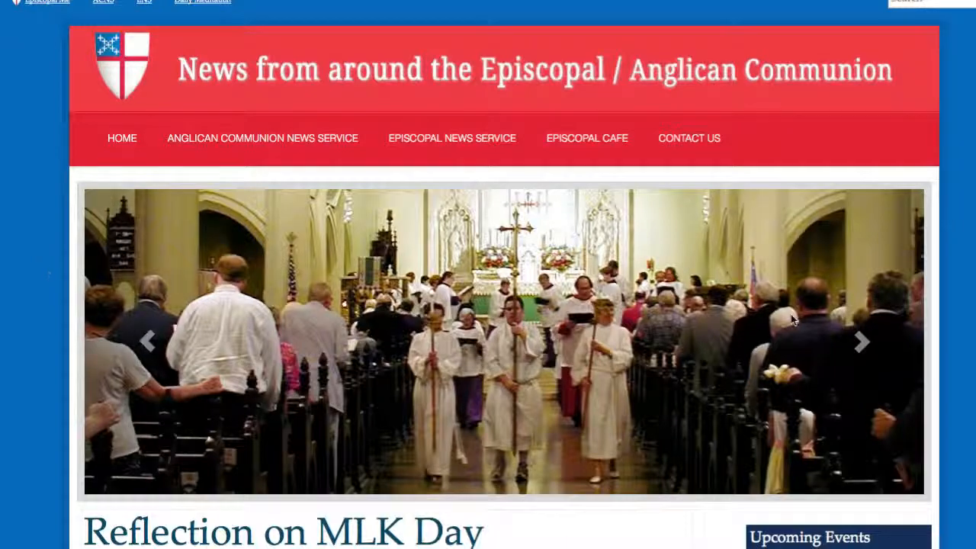
# - Advance through the slideshow images on the public home page to check each slide
pyautogui.click(861, 341)
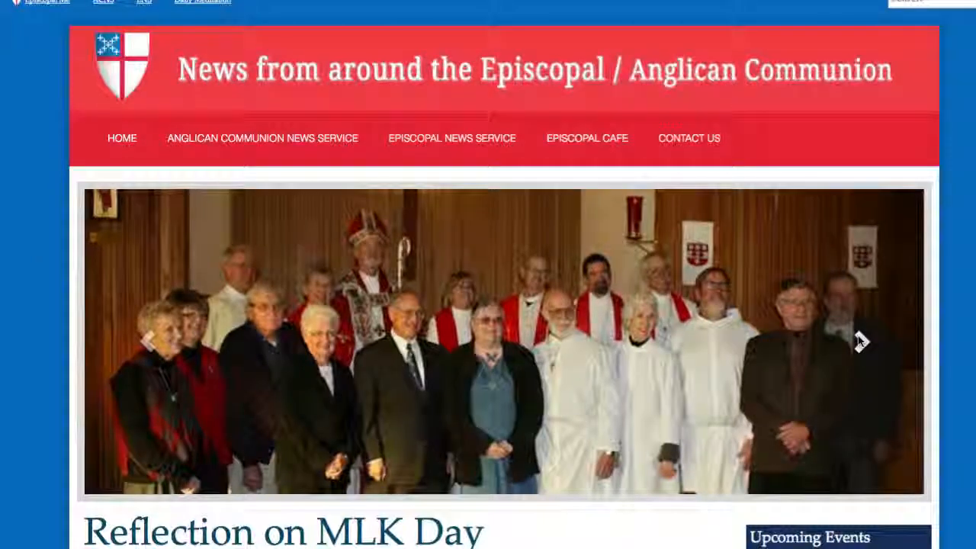
pyautogui.click(859, 339)
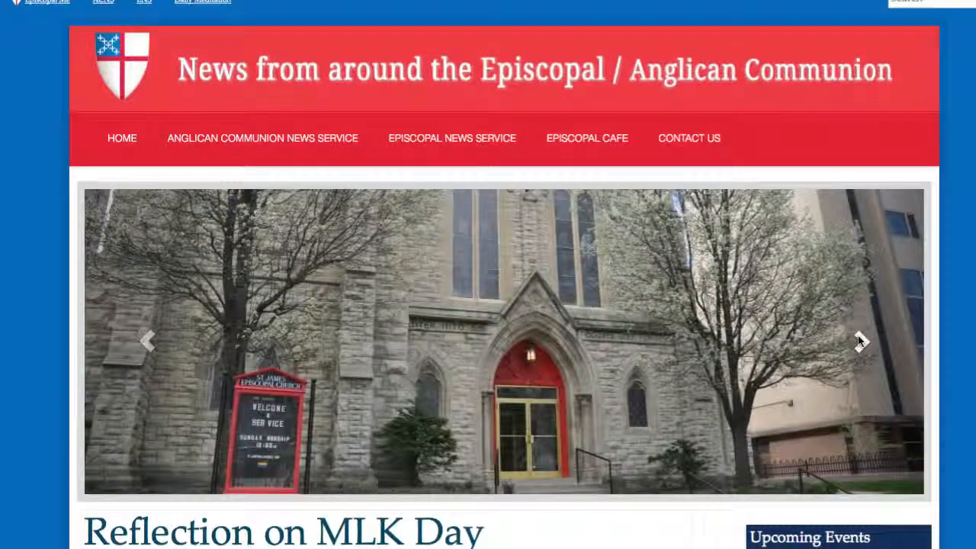
pyautogui.click(861, 342)
pyautogui.click(861, 342)
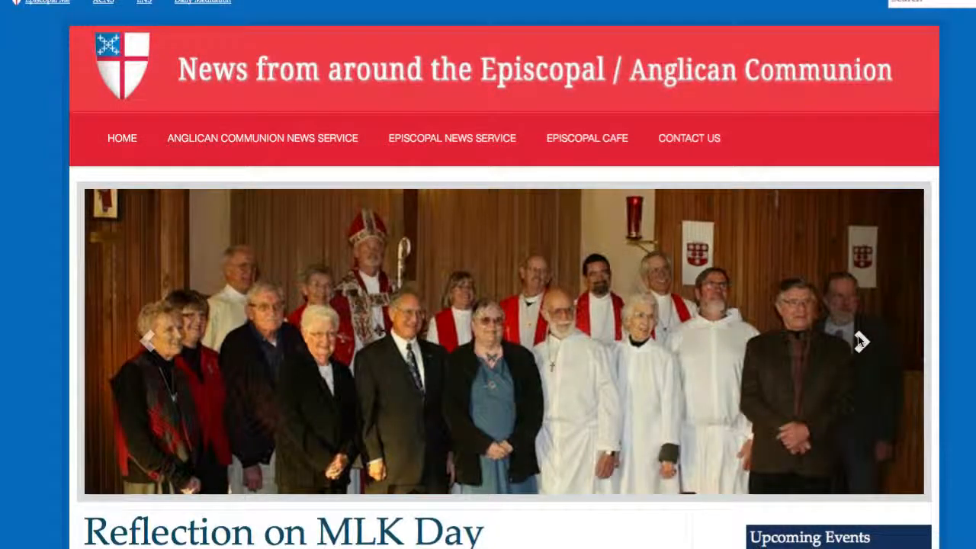
pyautogui.click(861, 341)
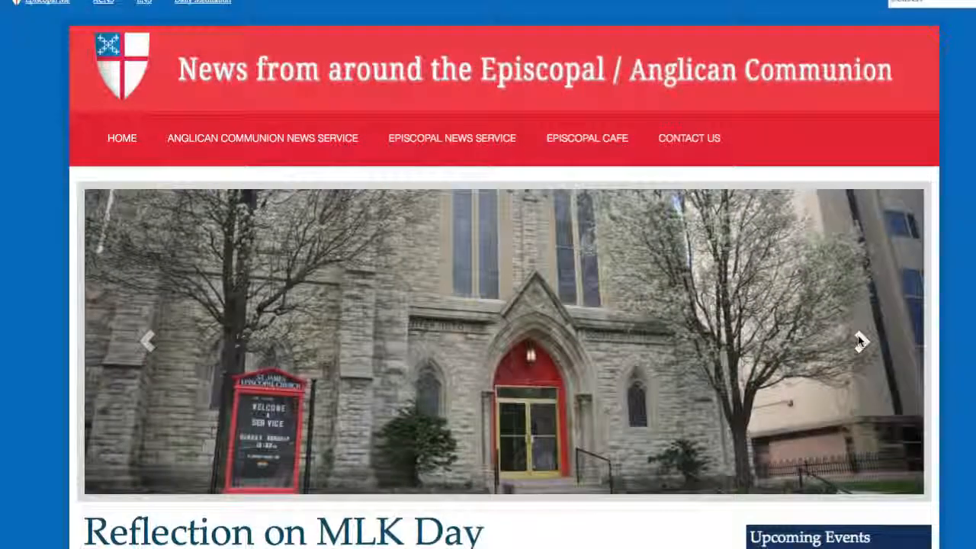
pyautogui.click(860, 341)
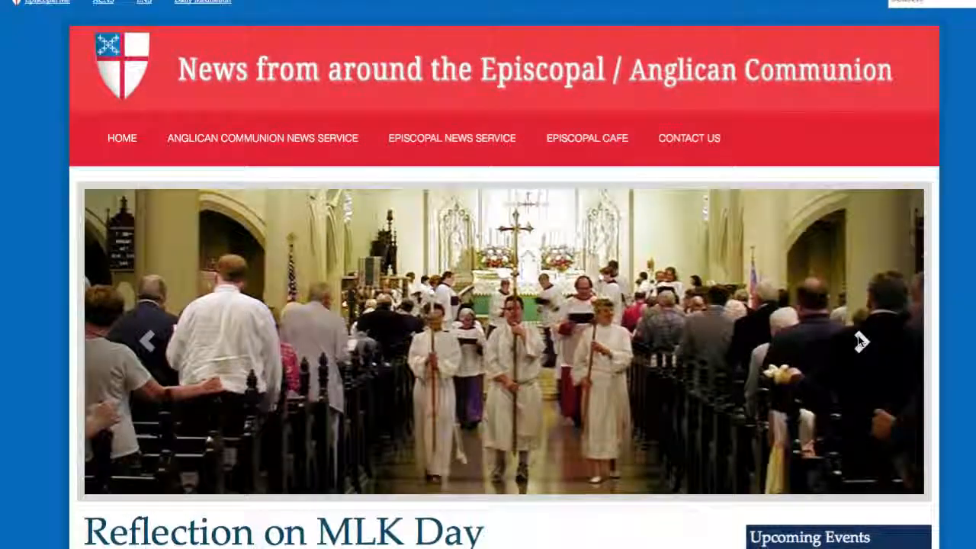
pyautogui.click(860, 341)
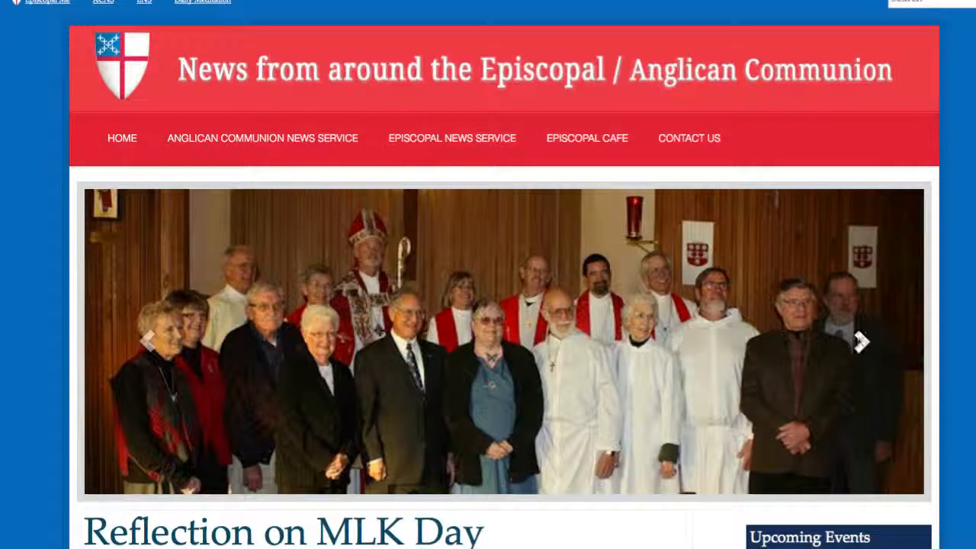